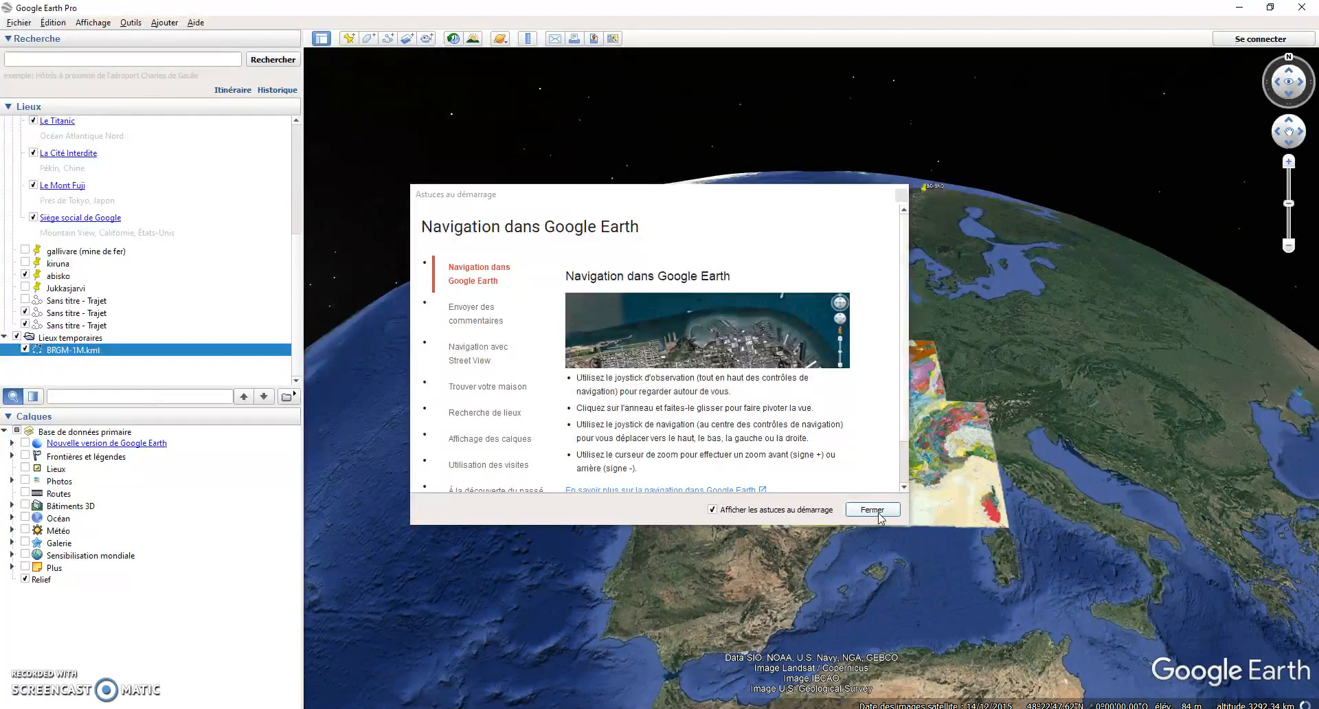
Step: Dismiss the startup tips and make the BRGM-1M.kml geological map overlay slightly transparent
{"action": "left_click", "coordinate": [872, 509]}
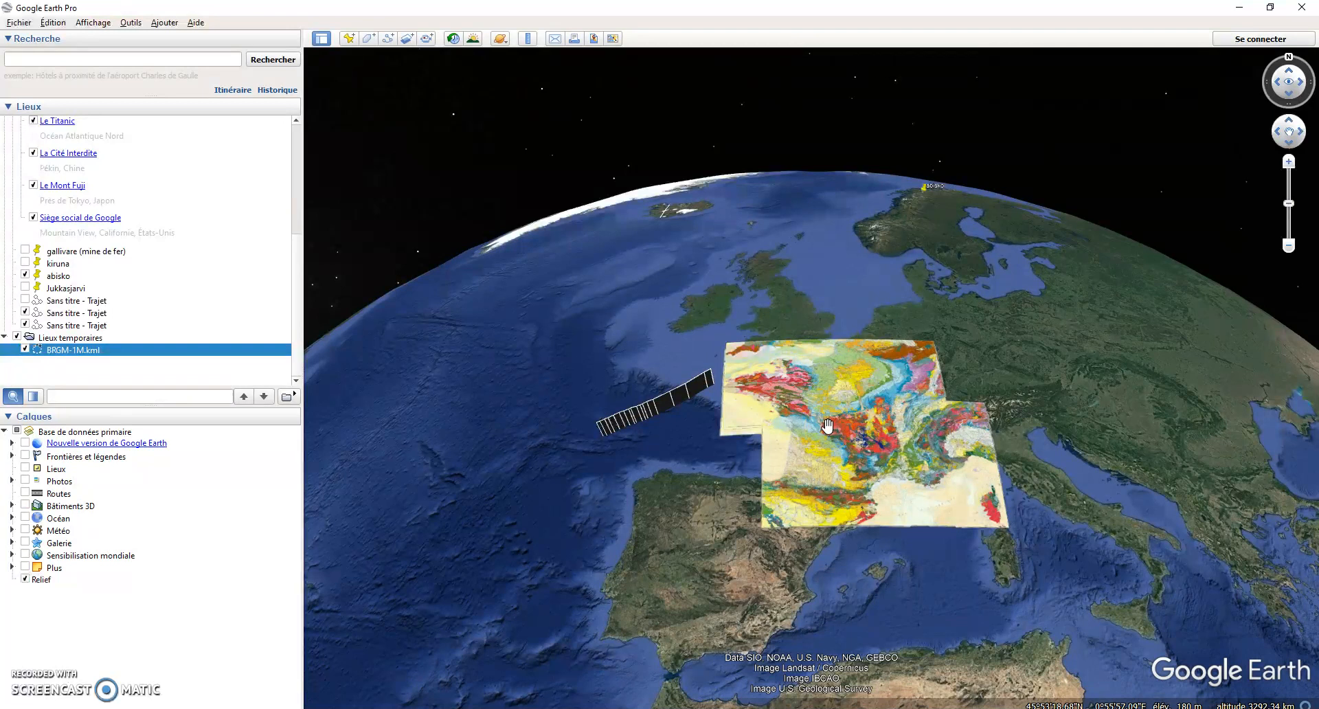
{"action": "right_click", "coordinate": [109, 351]}
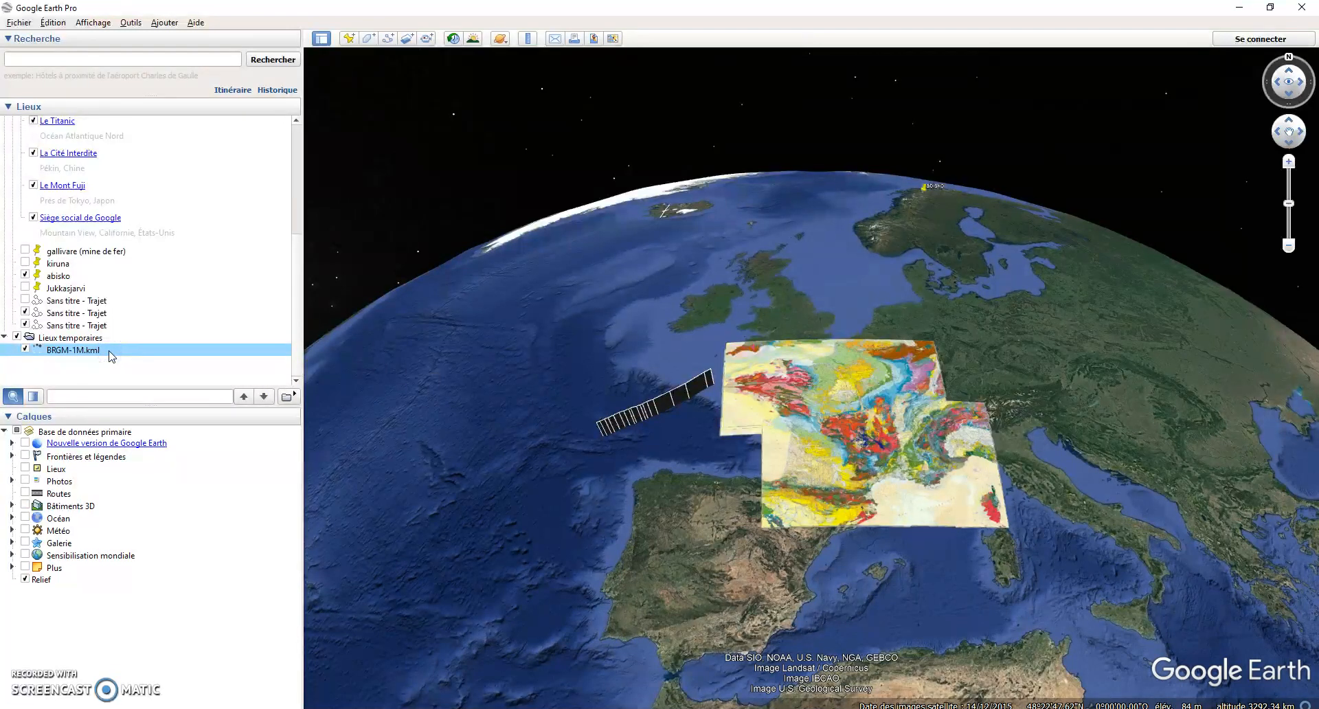
{"action": "left_click", "coordinate": [843, 399]}
{"action": "left_click", "coordinate": [33, 397]}
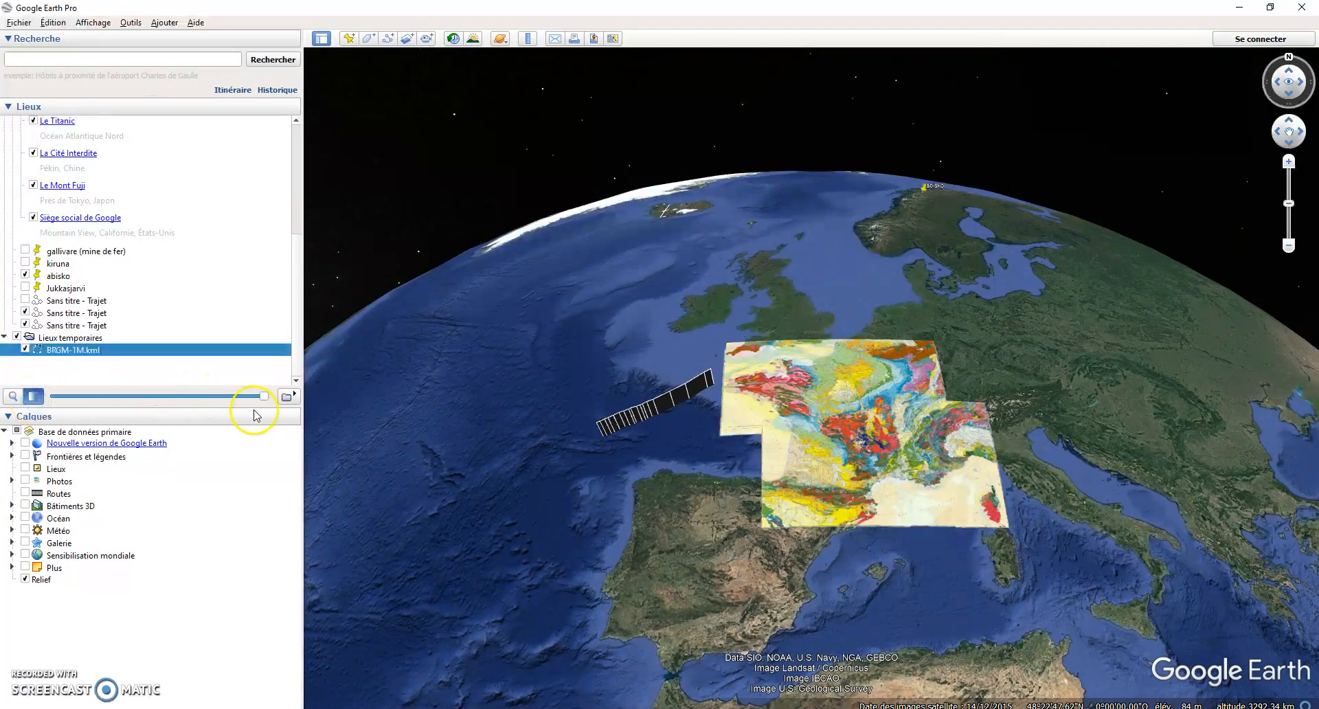
{"action": "left_click_drag", "start_coordinate": [262, 399], "coordinate": [233, 410]}
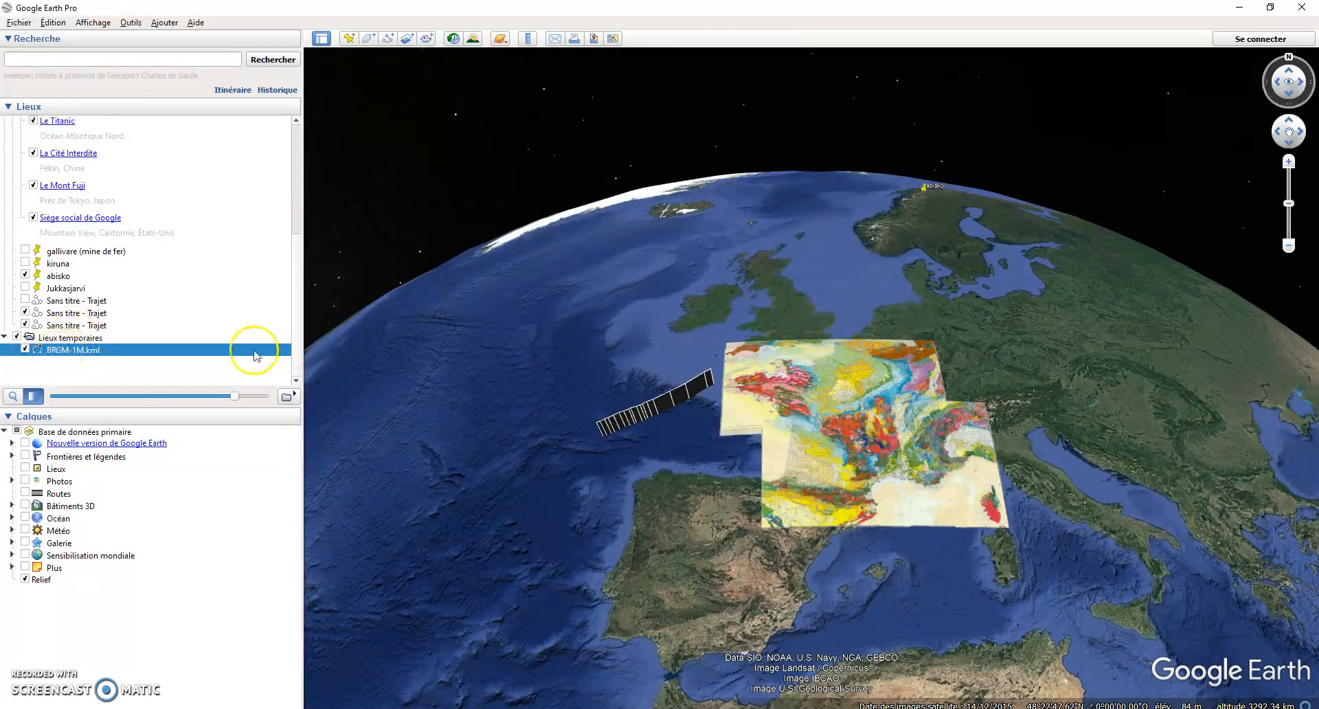
Step: Search for "st girons" and fly to Saint-Girons
{"action": "left_click", "coordinate": [76, 54]}
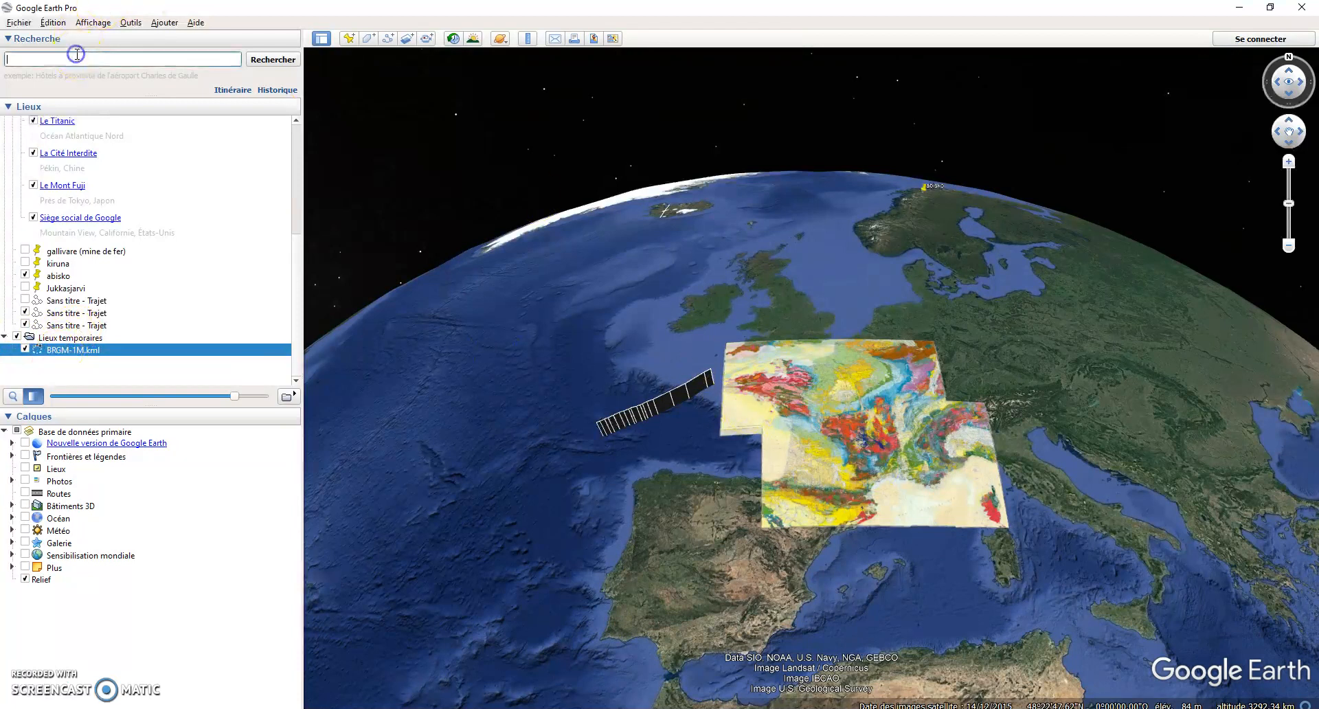
{"action": "type", "text": "st girons"}
{"action": "key", "text": "Return"}
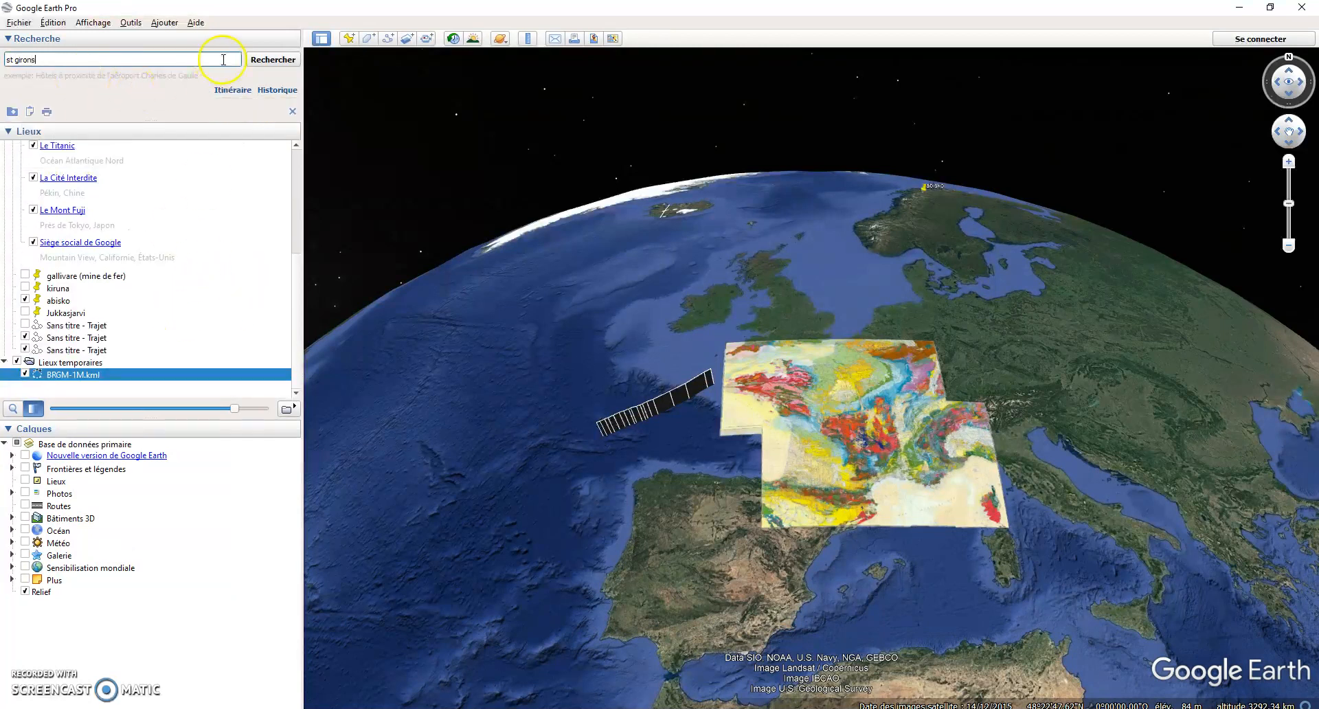
{"action": "left_click", "coordinate": [274, 60]}
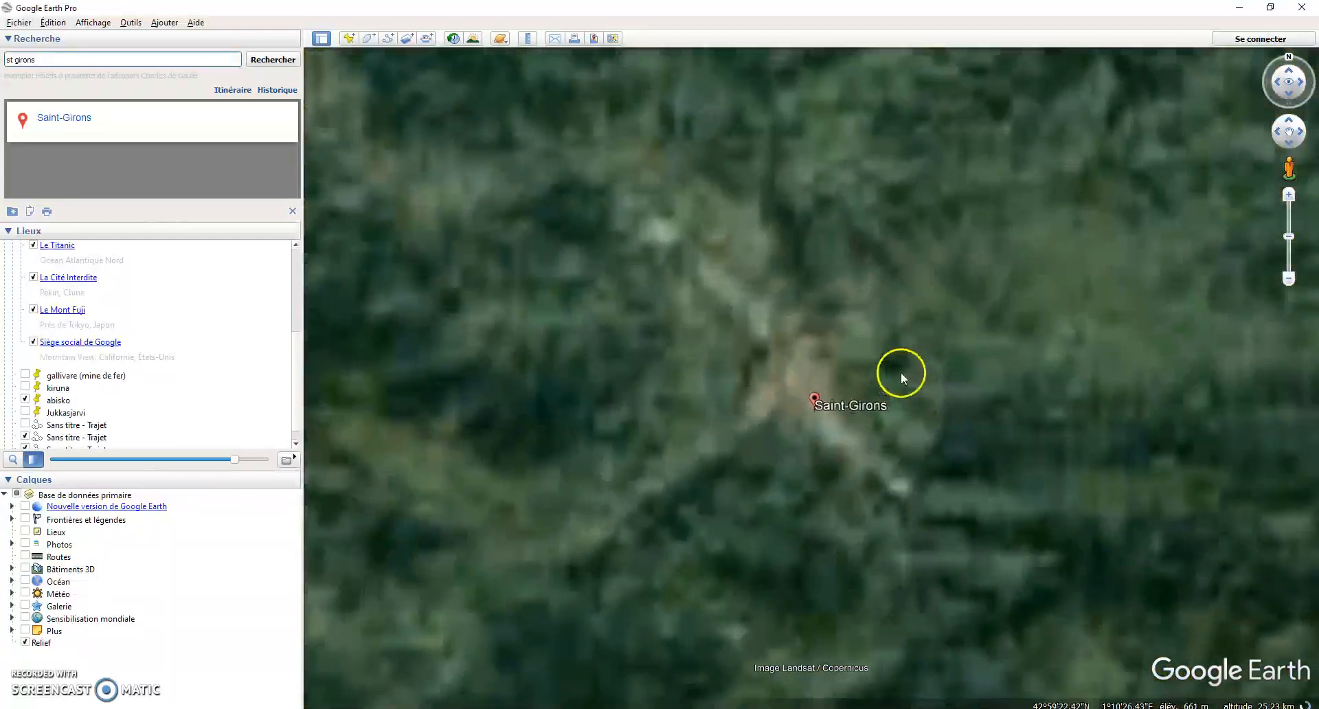
{"action": "left_click", "coordinate": [901, 373]}
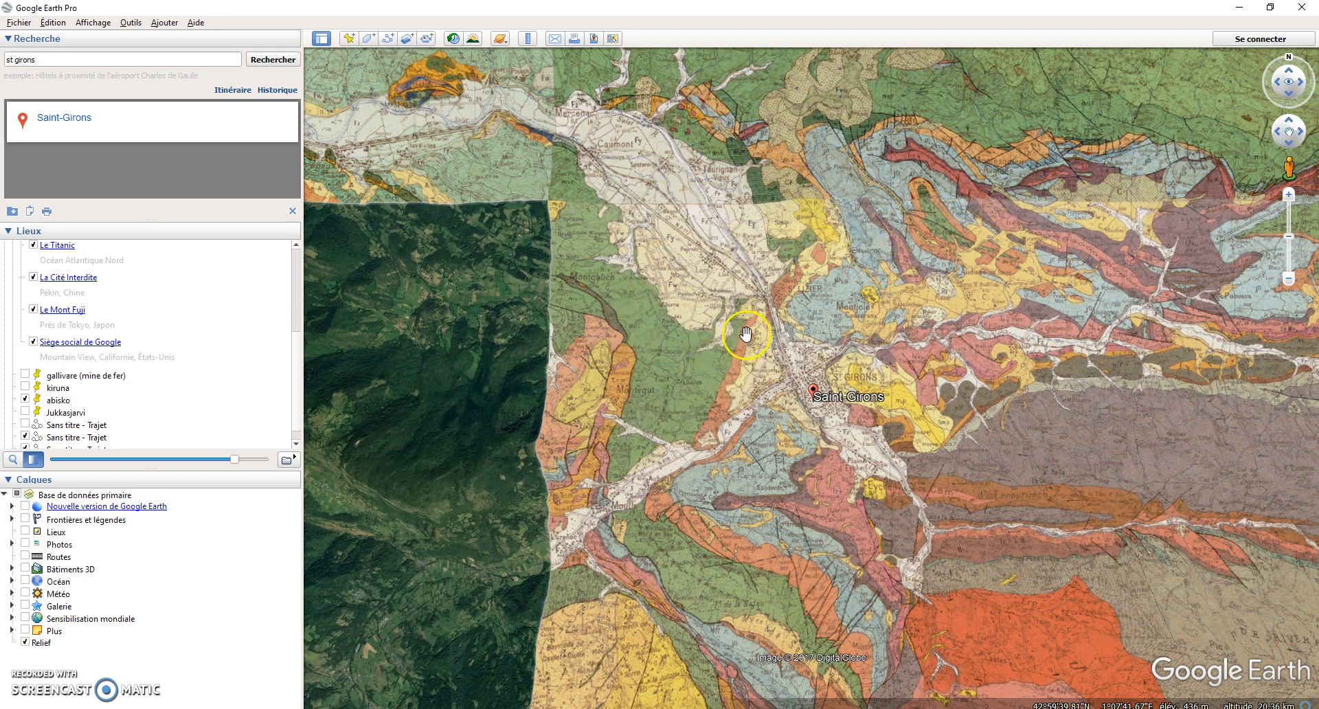
Step: Examine the geological map around Saint-Girons at different scales, from the regional sheets down to the town itself
{"action": "scroll", "coordinate": [746, 334], "scroll_direction": "down", "scroll_amount": 5}
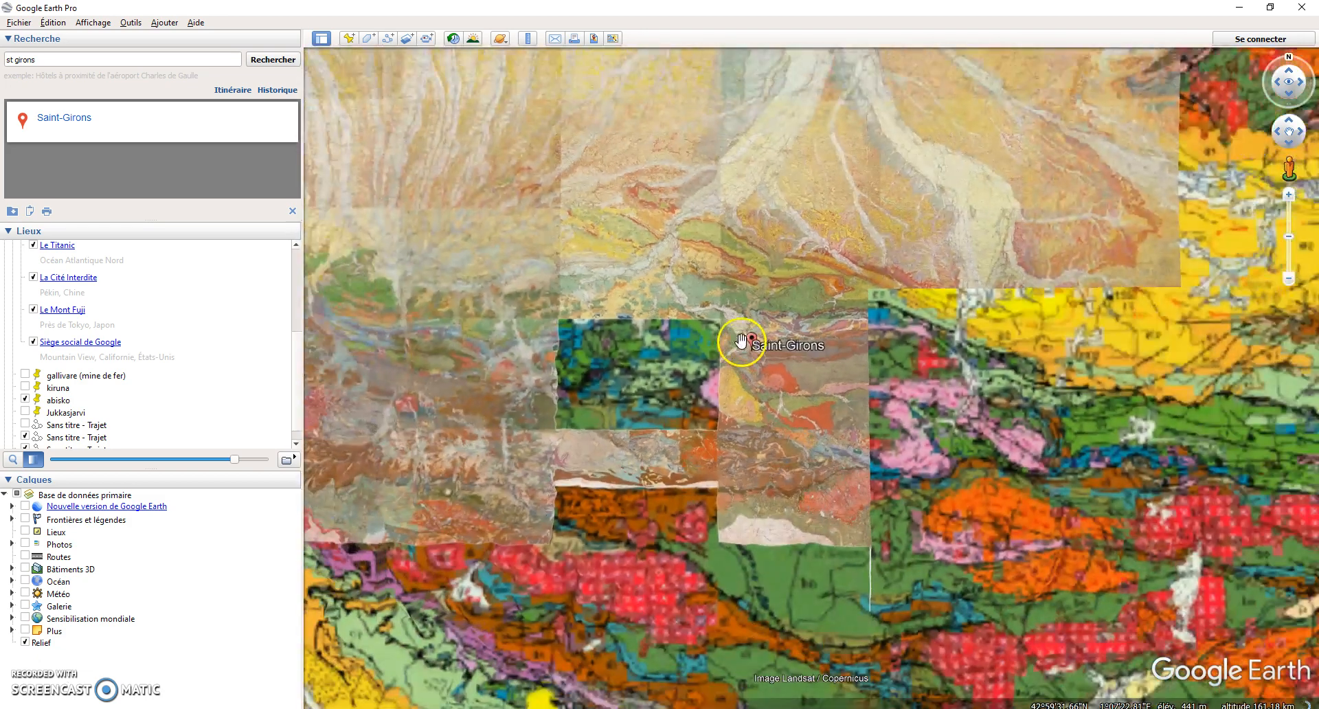
{"action": "scroll", "coordinate": [774, 355], "scroll_direction": "up", "scroll_amount": 3}
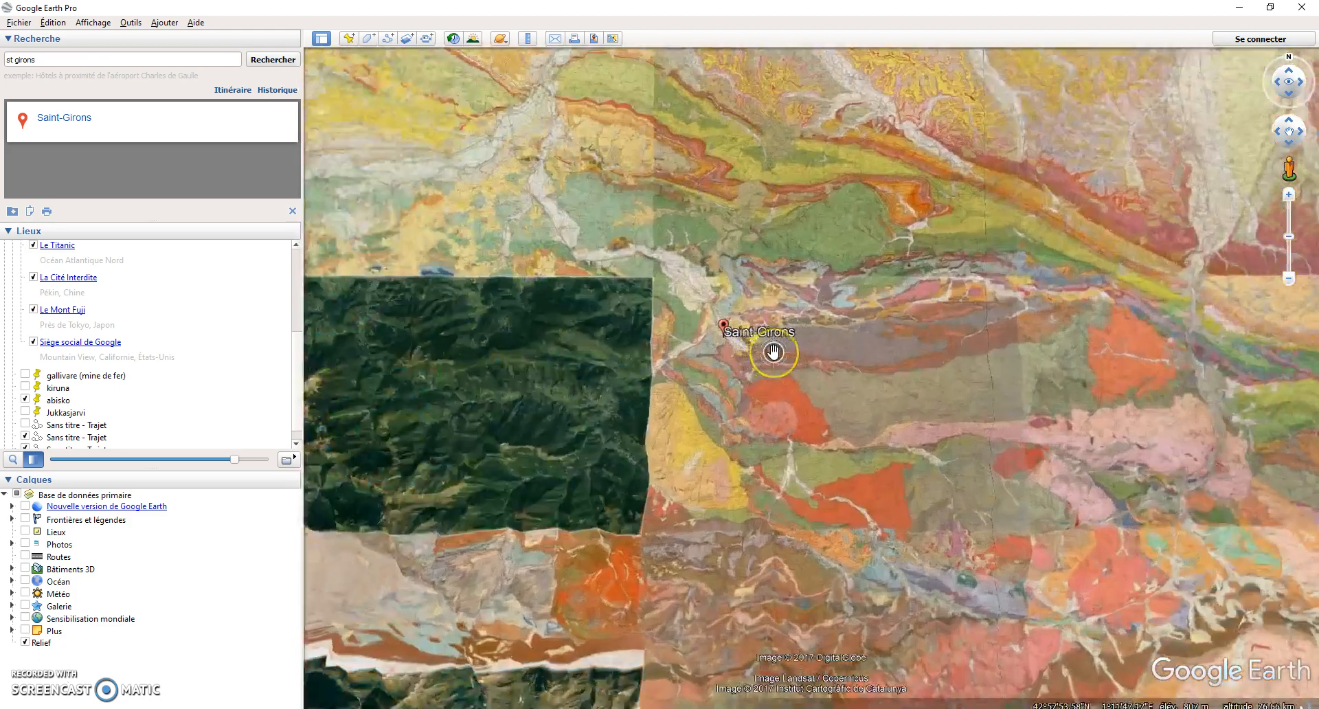
{"action": "scroll", "coordinate": [771, 355], "scroll_direction": "down", "scroll_amount": 1}
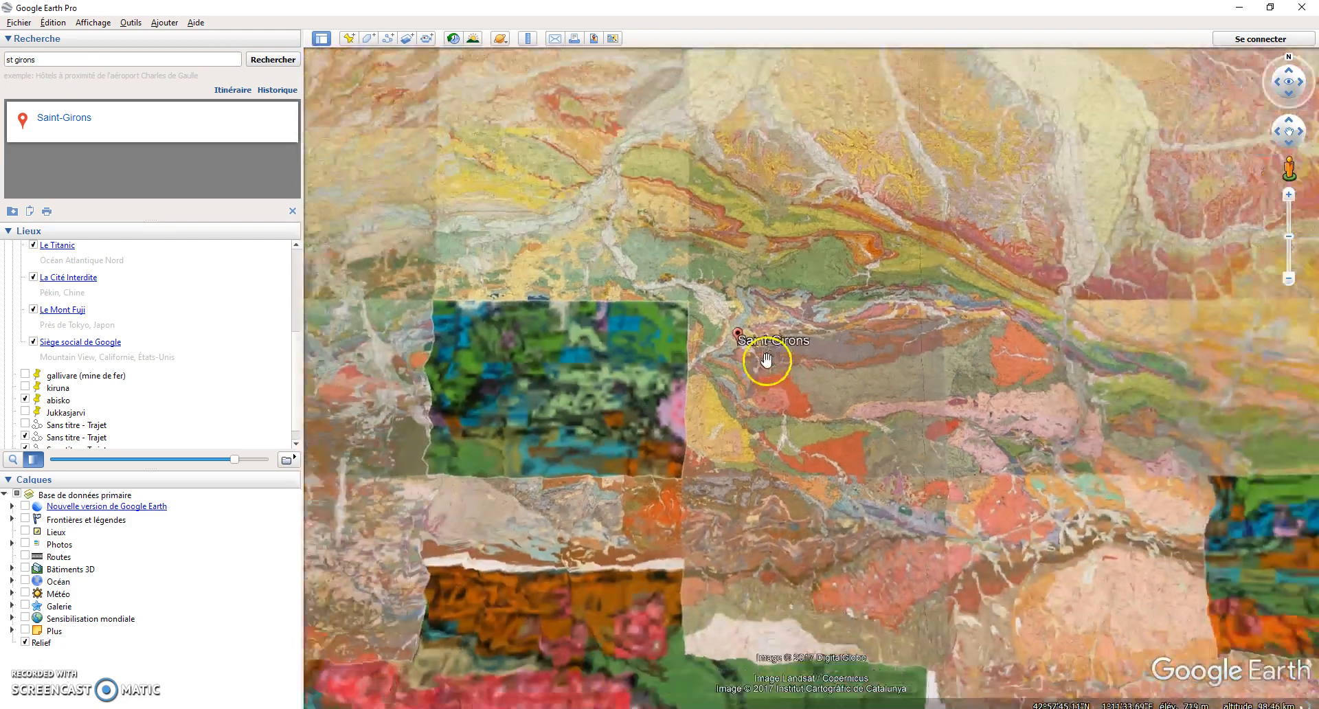
{"action": "scroll", "coordinate": [766, 359], "scroll_direction": "down", "scroll_amount": 2}
{"action": "scroll", "coordinate": [797, 393], "scroll_direction": "up", "scroll_amount": 1}
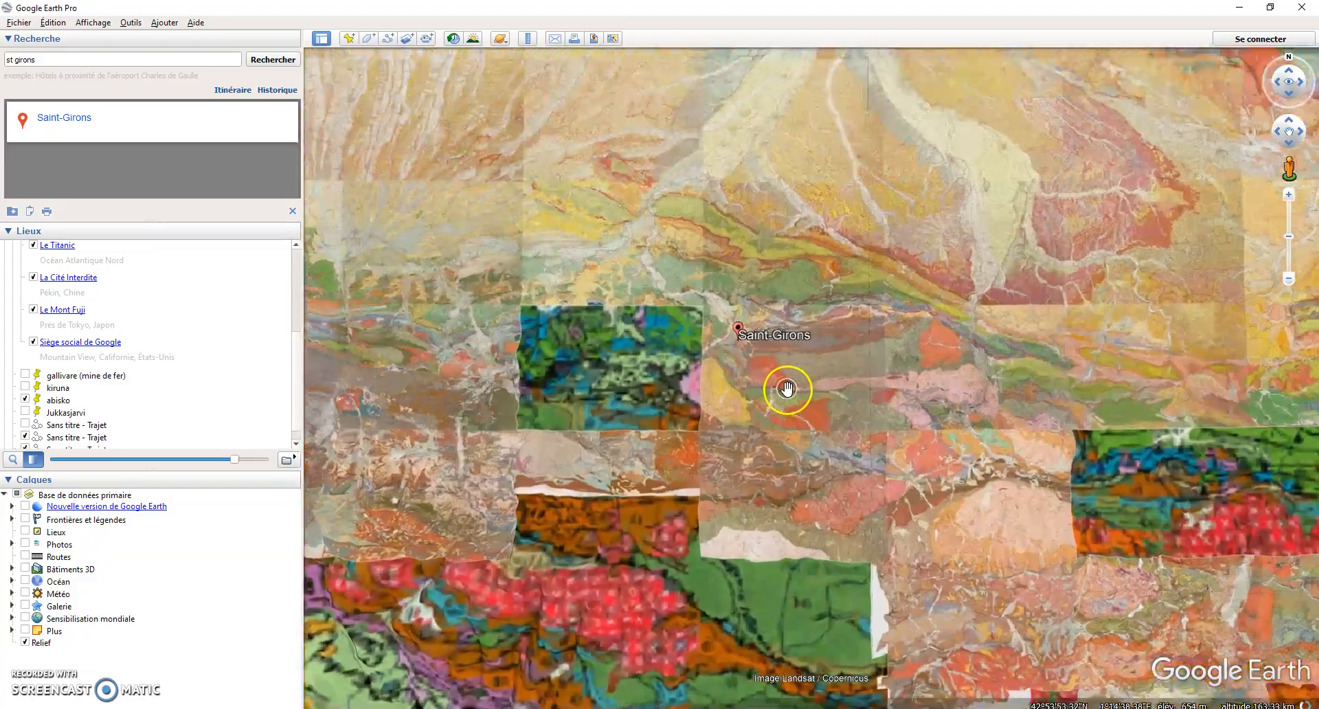
{"action": "scroll", "coordinate": [780, 391], "scroll_direction": "up", "scroll_amount": 4}
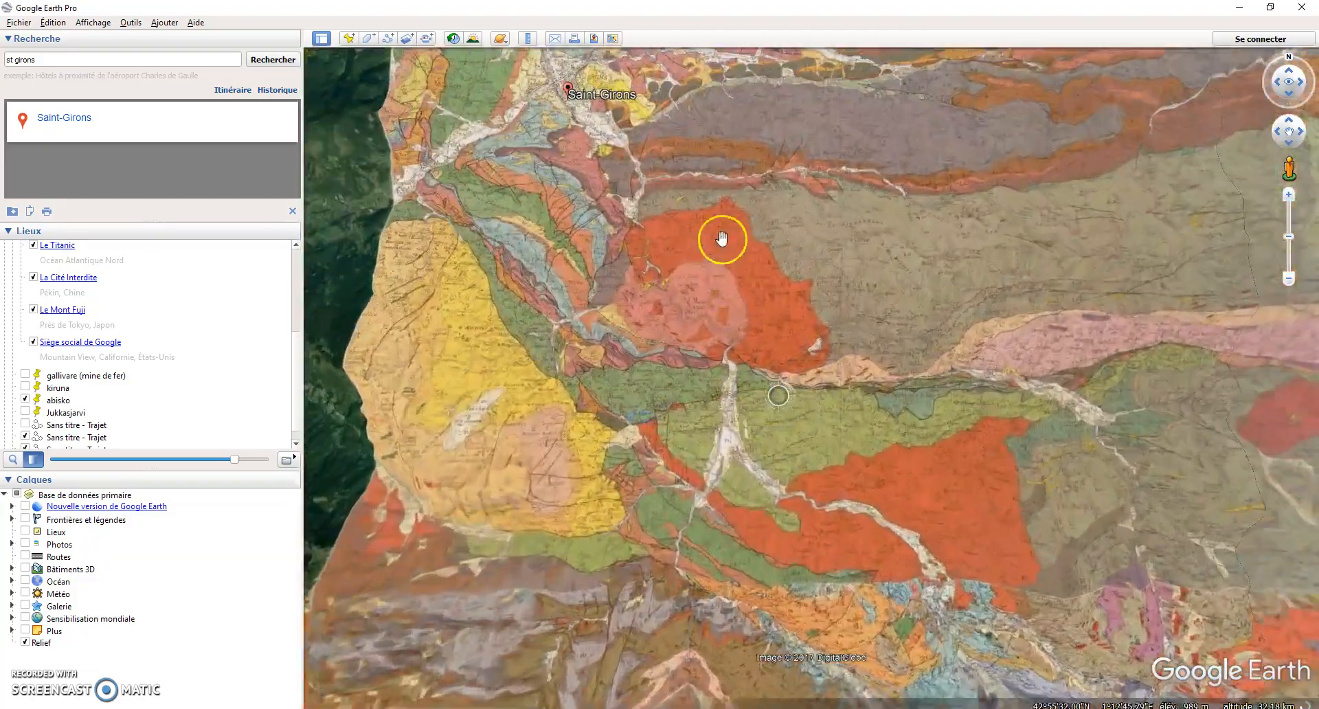
{"action": "scroll", "coordinate": [728, 392], "scroll_direction": "up", "scroll_amount": 4}
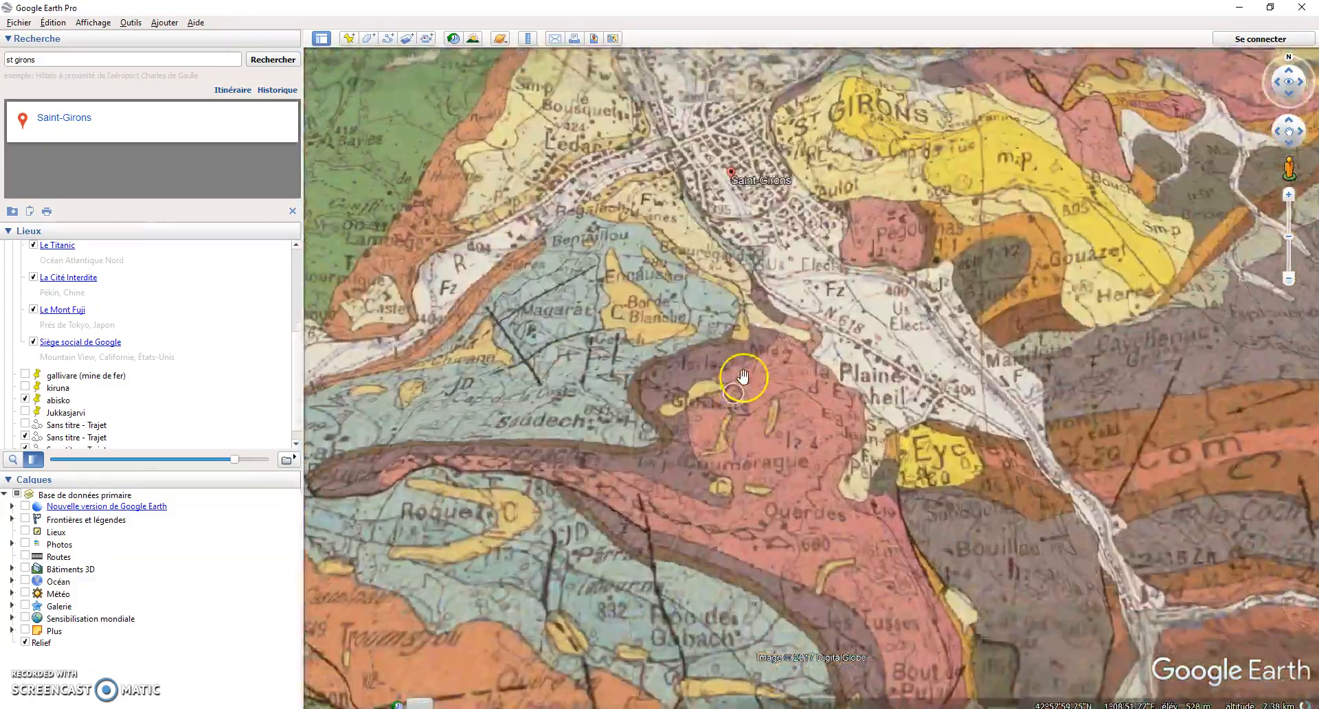
{"action": "scroll", "coordinate": [742, 376], "scroll_direction": "up", "scroll_amount": 3}
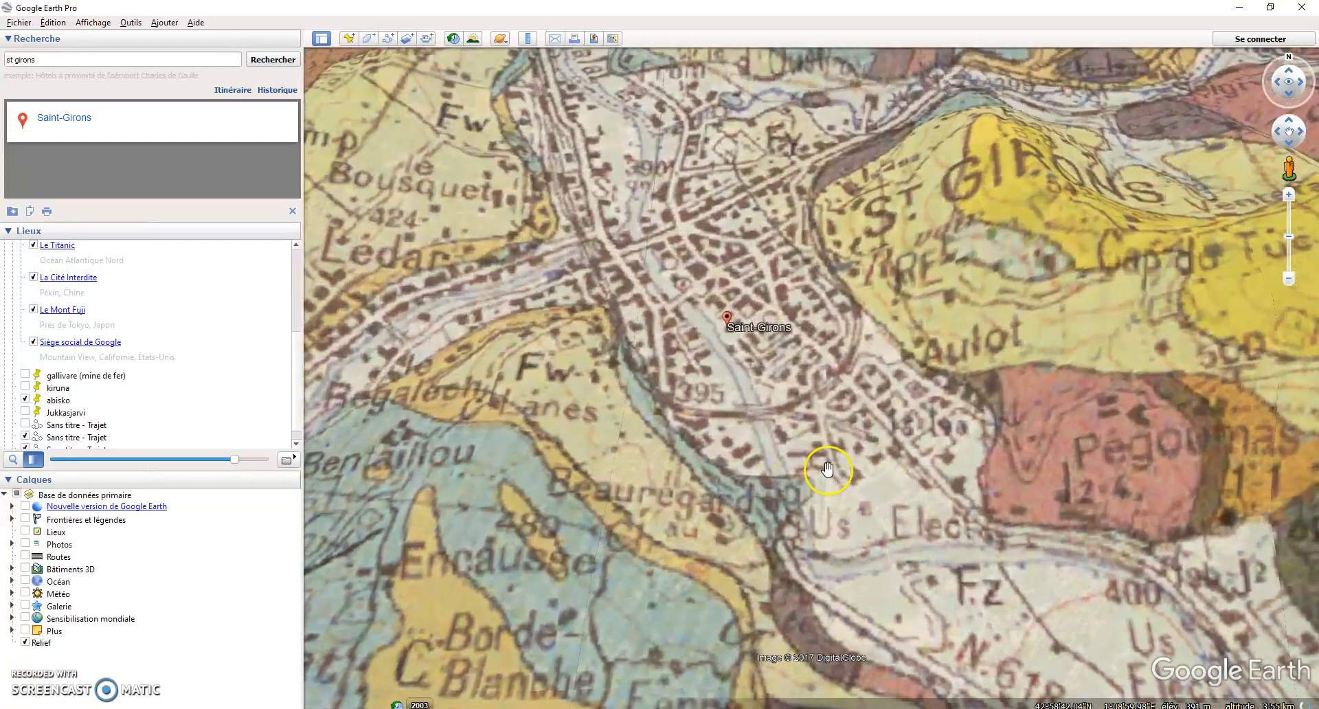
{"action": "scroll", "coordinate": [828, 471], "scroll_direction": "down", "scroll_amount": 2}
{"action": "scroll", "coordinate": [820, 465], "scroll_direction": "down", "scroll_amount": 1}
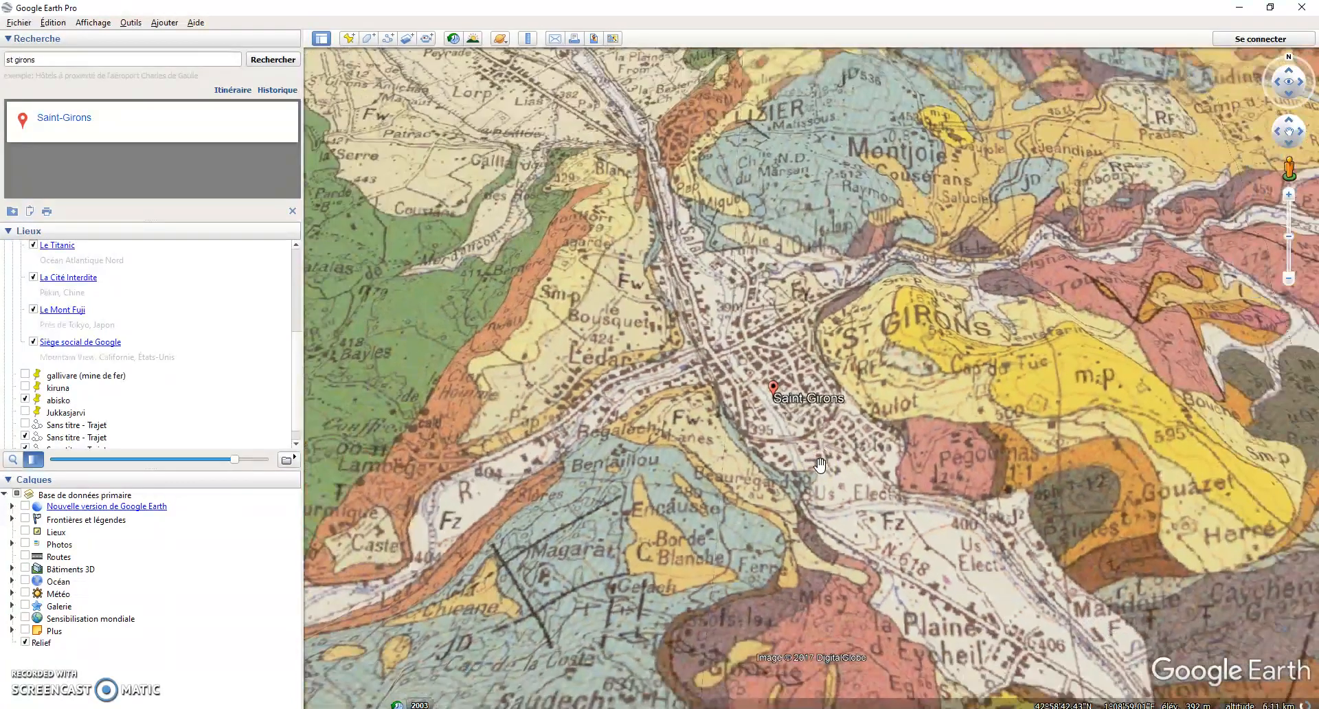
{"action": "left_click", "coordinate": [668, 447]}
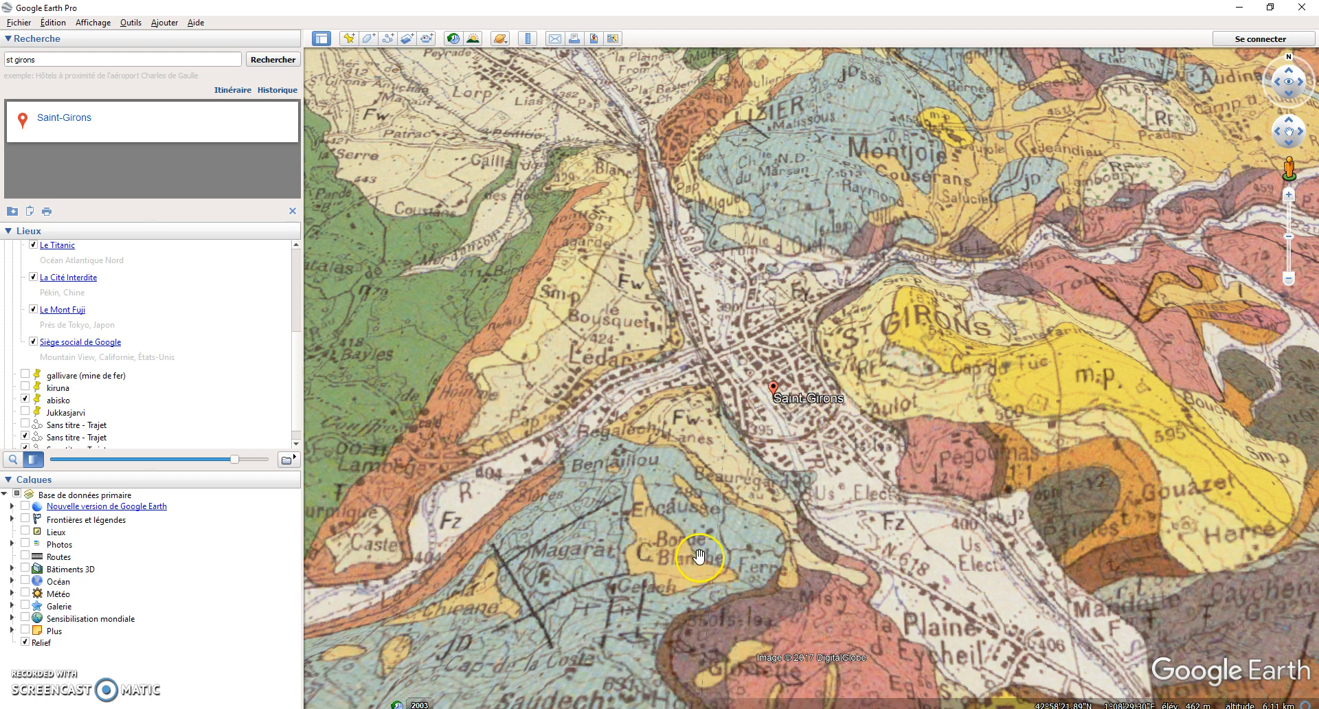
{"action": "scroll", "coordinate": [633, 319], "scroll_direction": "down", "scroll_amount": 5}
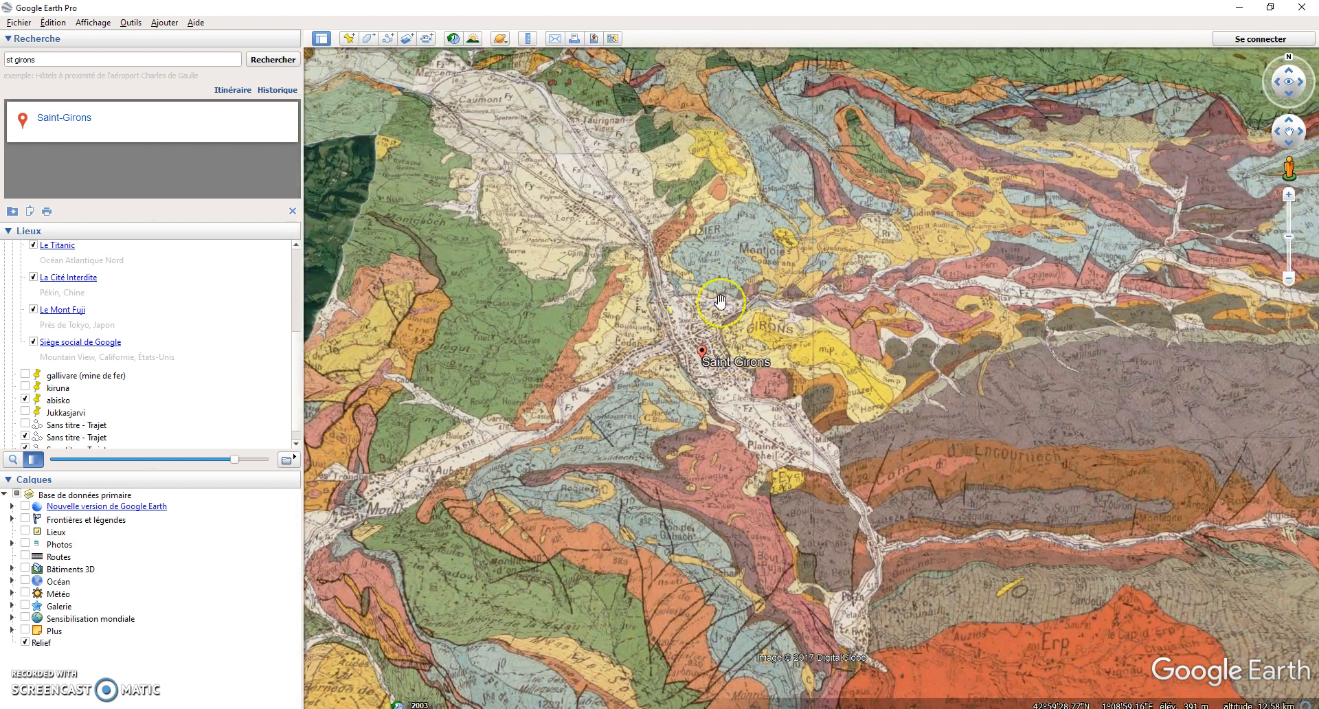
{"action": "left_click_drag", "start_coordinate": [940, 367], "coordinate": [793, 356]}
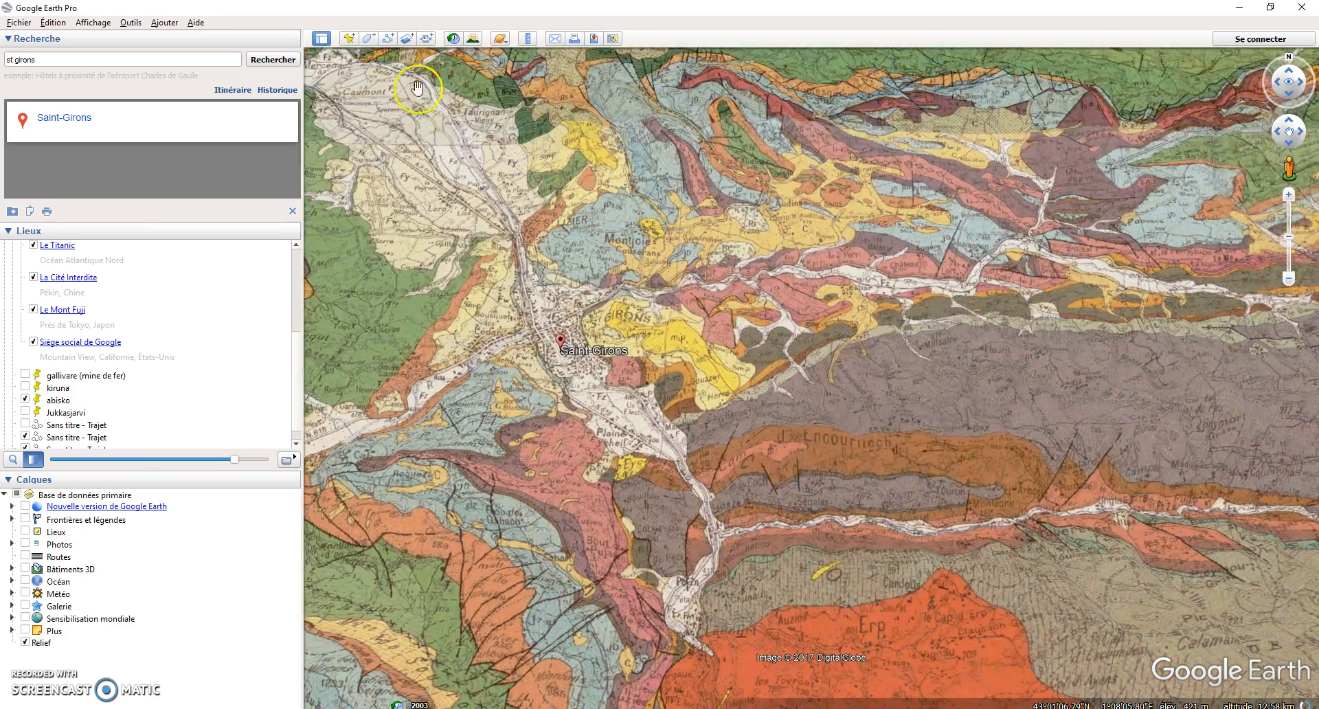
Step: Draw a north-south path about 17 km long across the geological units southeast of Saint-Girons and name it "trajet 1"
{"action": "scroll", "coordinate": [810, 299], "scroll_direction": "down", "scroll_amount": 3}
{"action": "scroll", "coordinate": [810, 293], "scroll_direction": "down", "scroll_amount": 3}
{"action": "left_click_drag", "start_coordinate": [965, 381], "coordinate": [868, 308]}
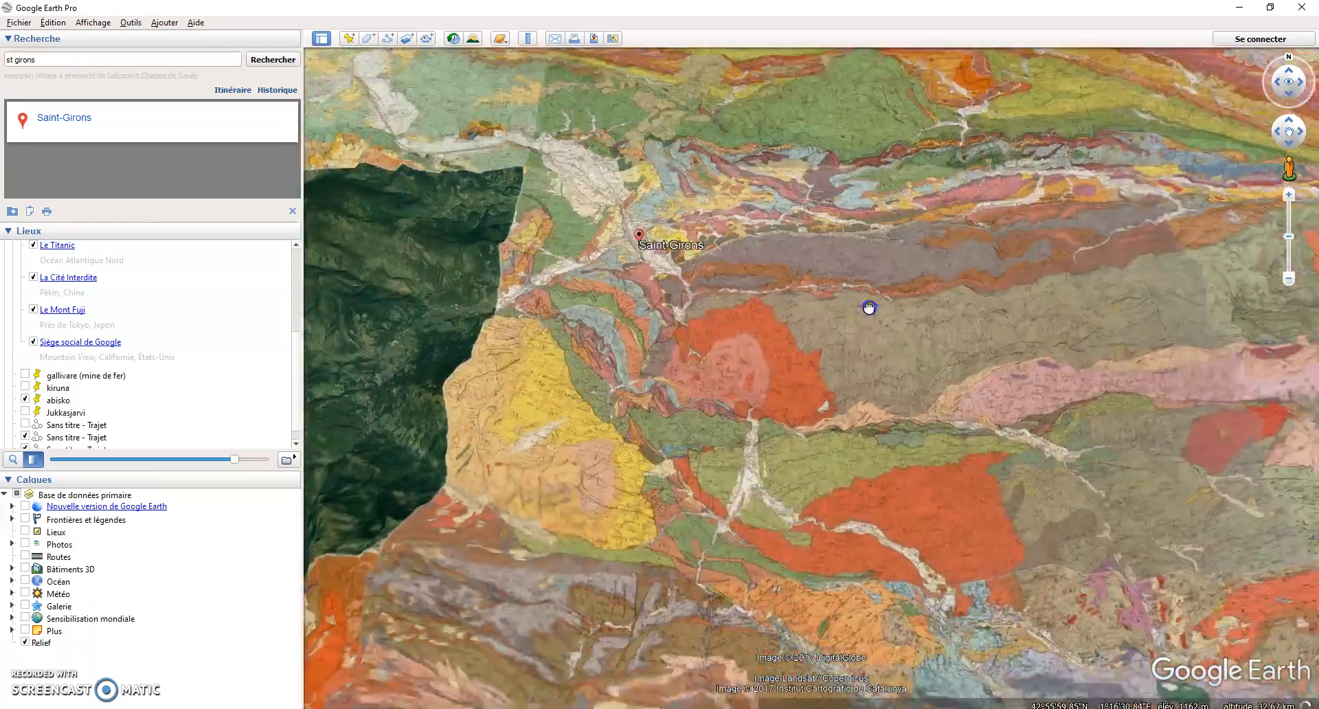
{"action": "left_click", "coordinate": [388, 43]}
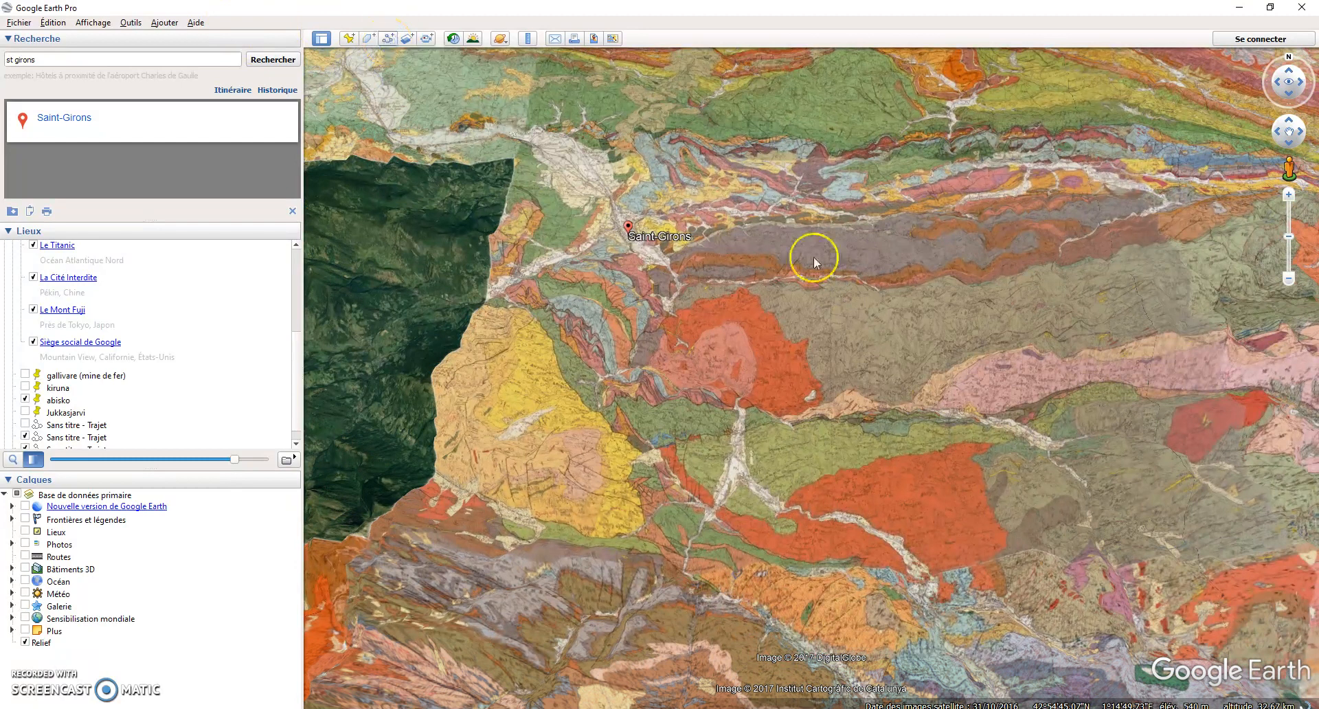
{"action": "left_click", "coordinate": [901, 218]}
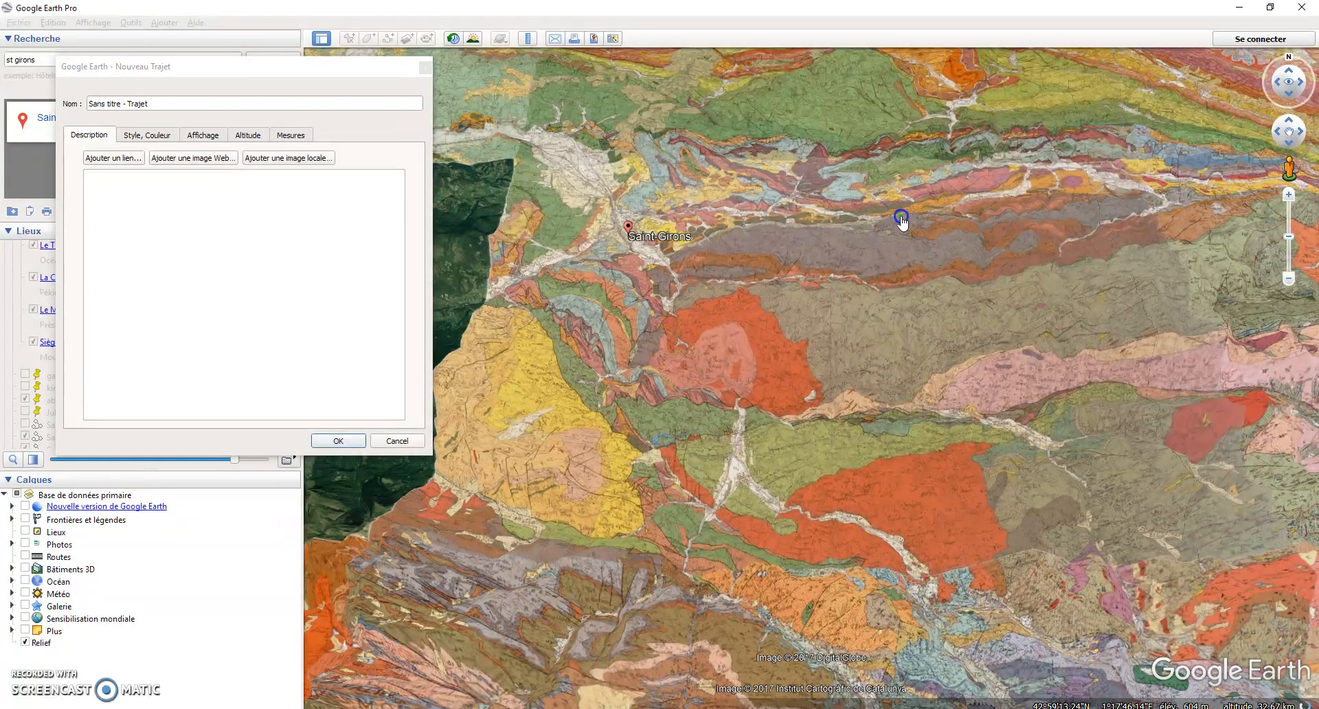
{"action": "left_click", "coordinate": [894, 567]}
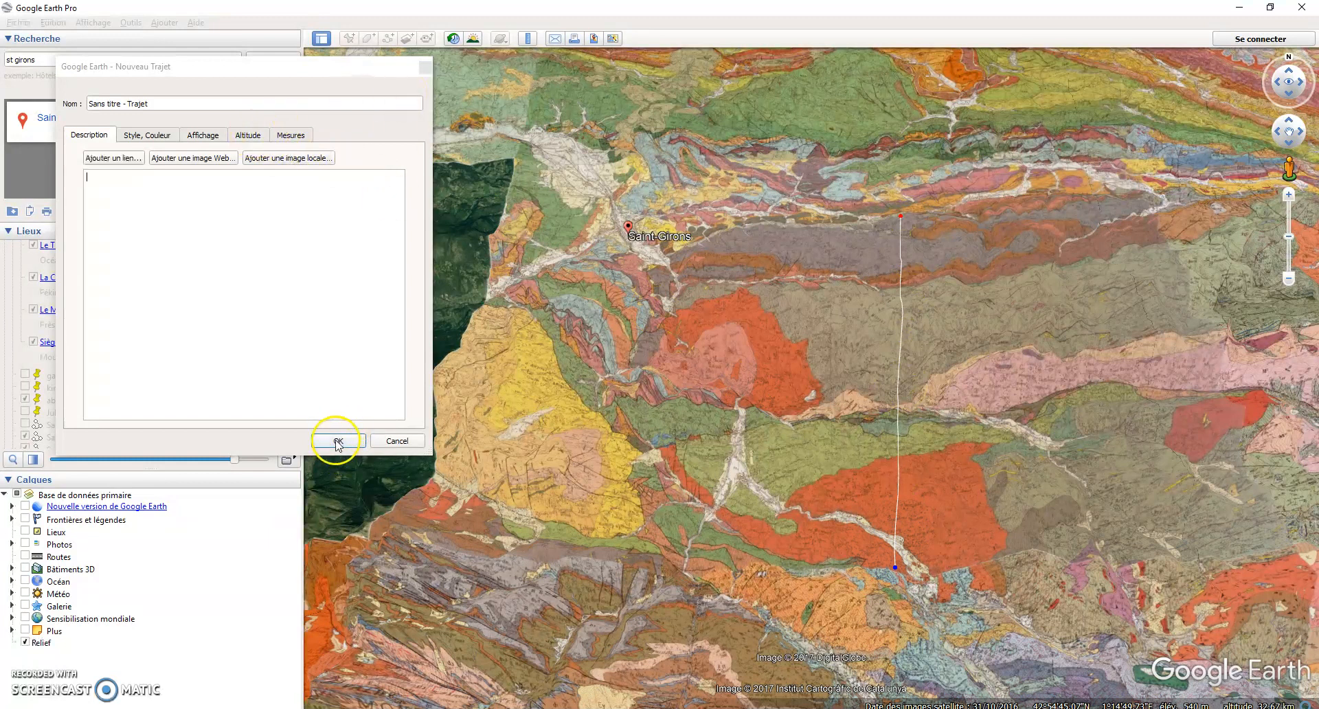
{"action": "left_click", "coordinate": [181, 101]}
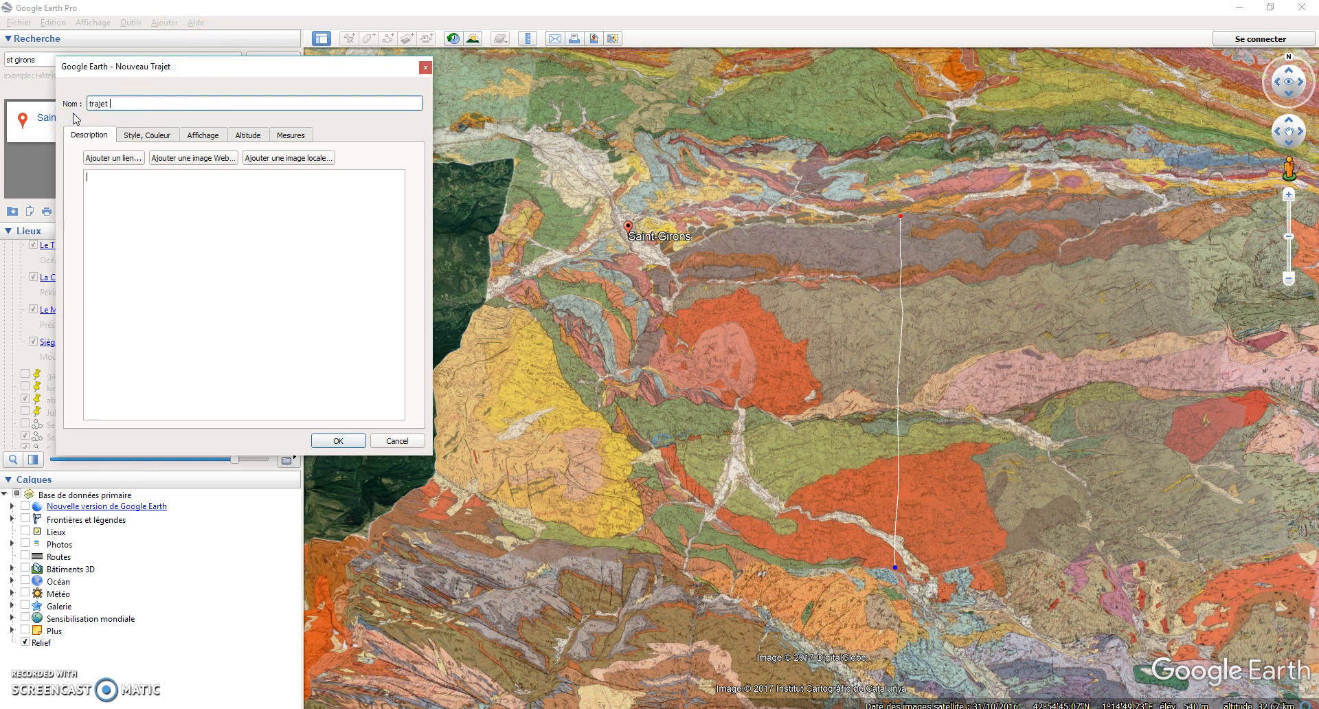
{"action": "left_click", "coordinate": [337, 440]}
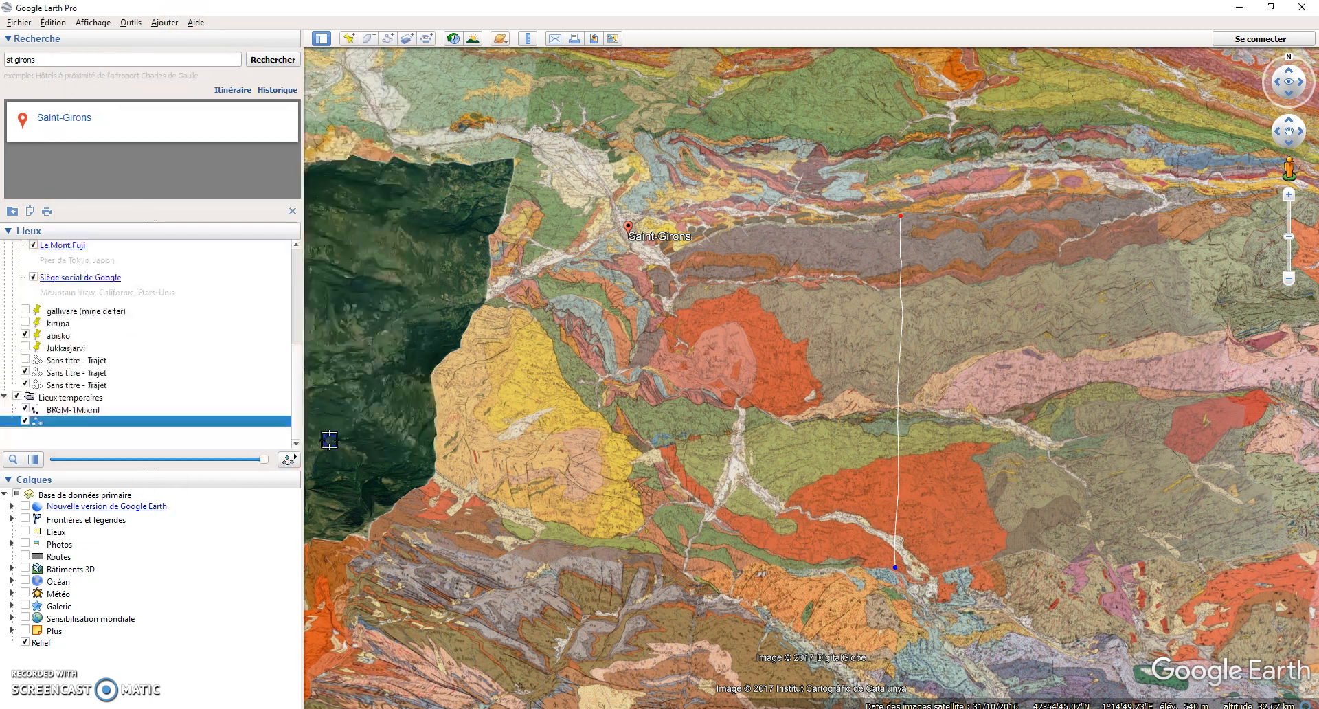
Step: Show the elevation profile of the trajet 1 path
{"action": "left_click", "coordinate": [77, 425]}
{"action": "right_click", "coordinate": [77, 426]}
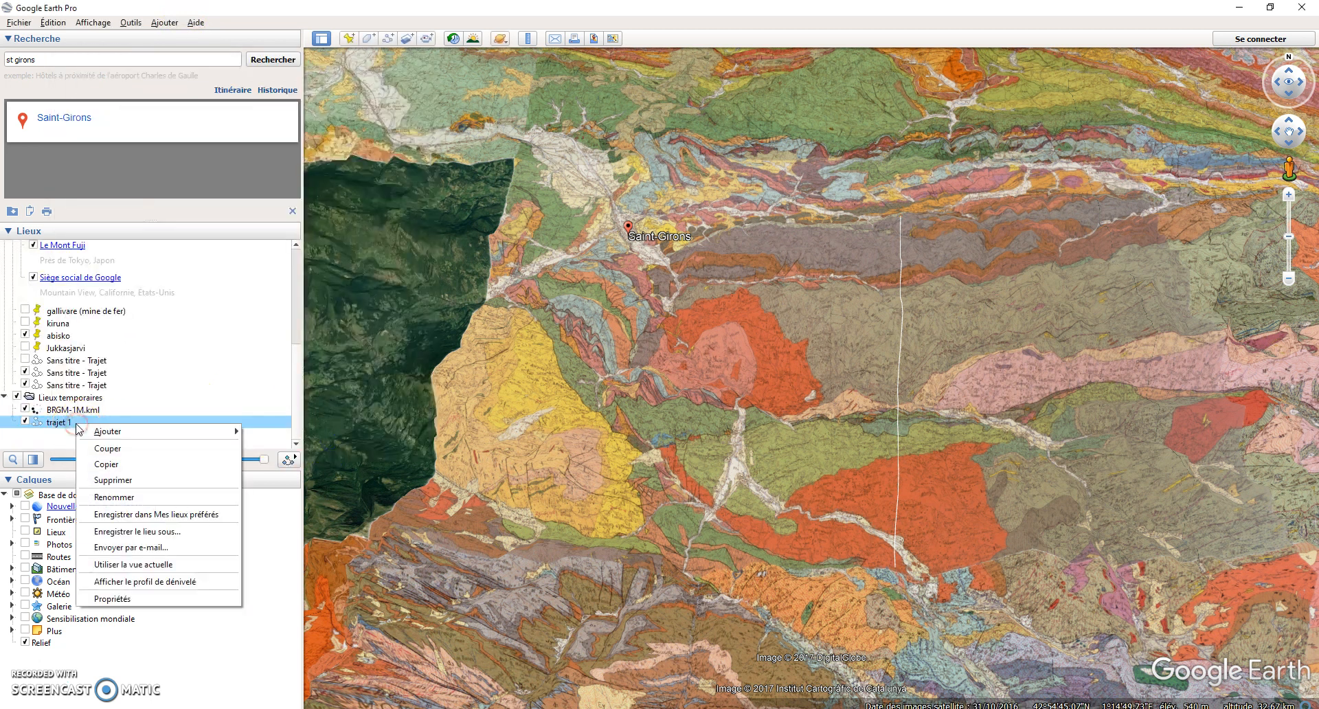
{"action": "left_click", "coordinate": [158, 582]}
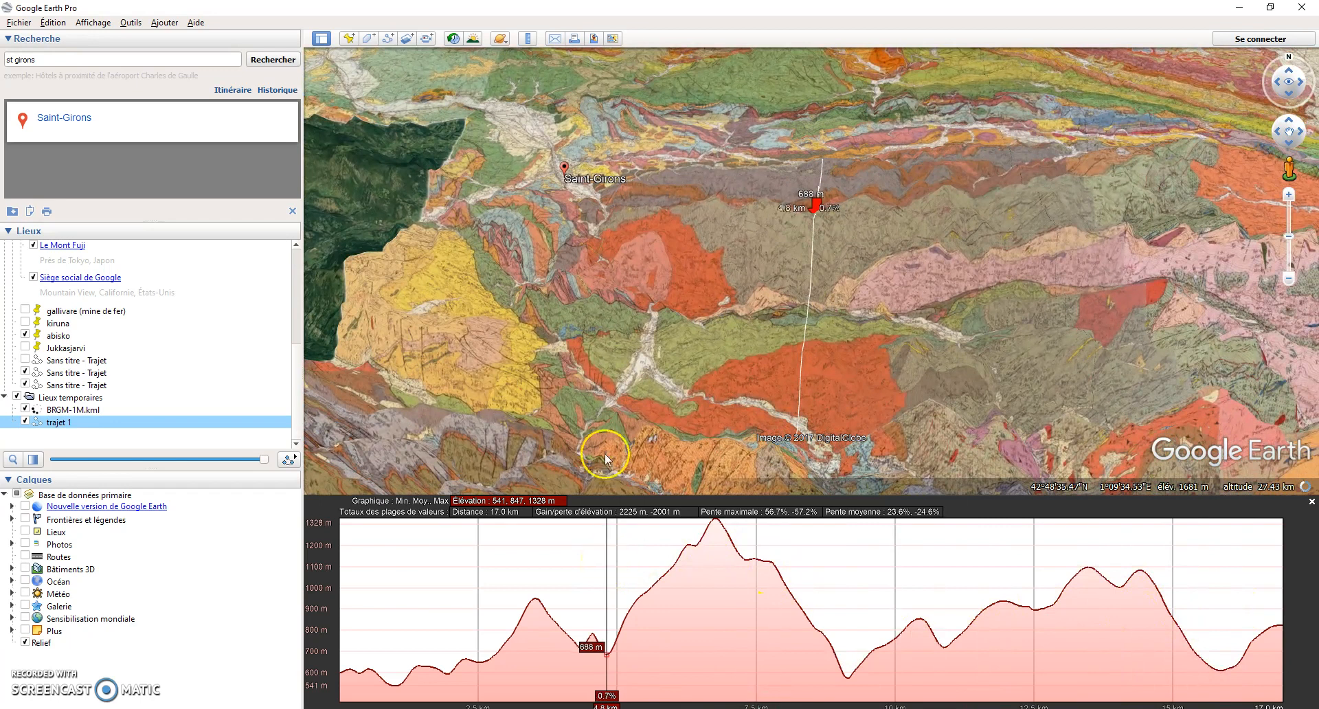
Step: Set the terrain elevation factor to 3 in the 3D view options
{"action": "left_click", "coordinate": [131, 25]}
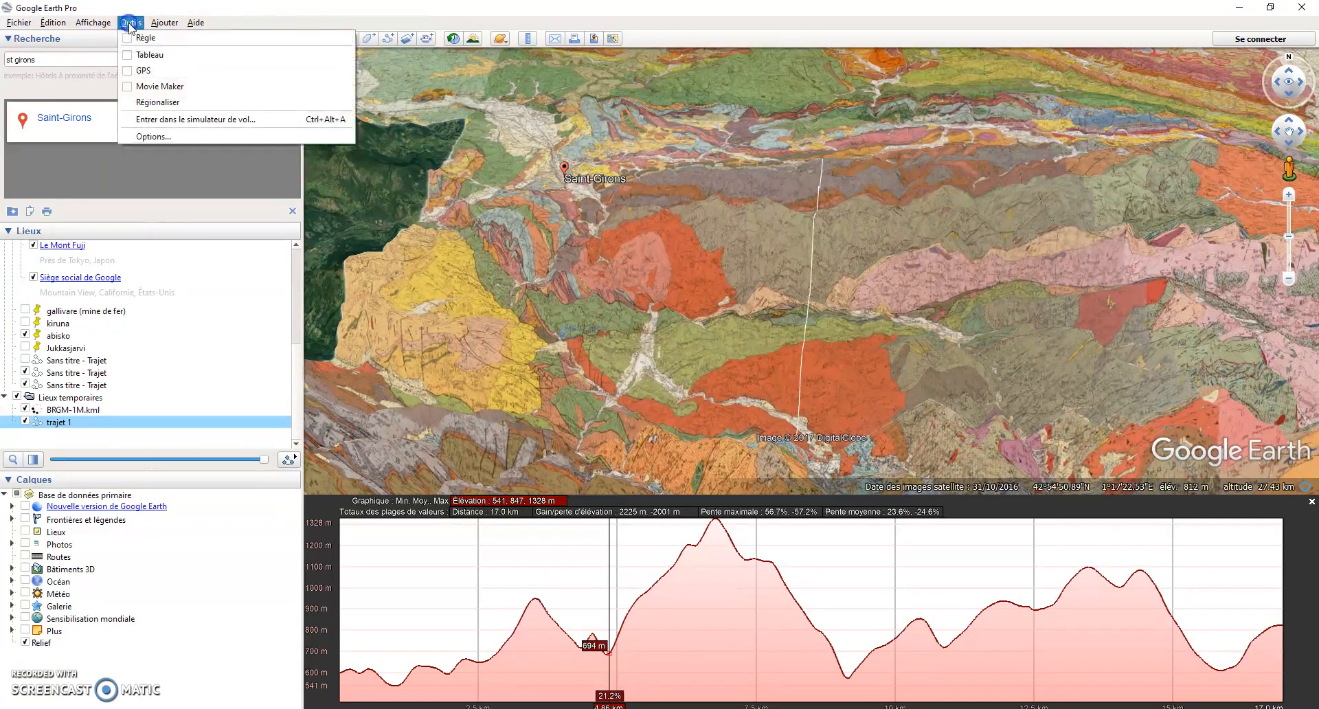
{"action": "left_click", "coordinate": [150, 136]}
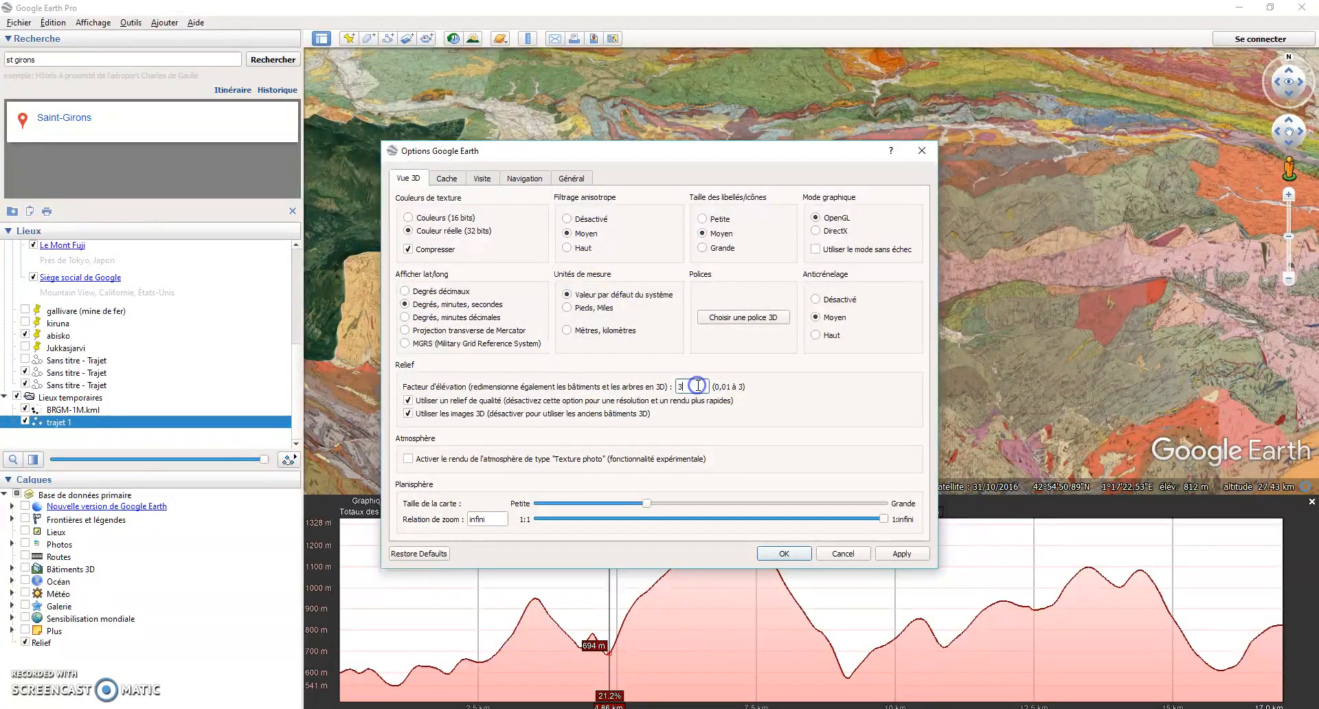
{"action": "left_click", "coordinate": [780, 553]}
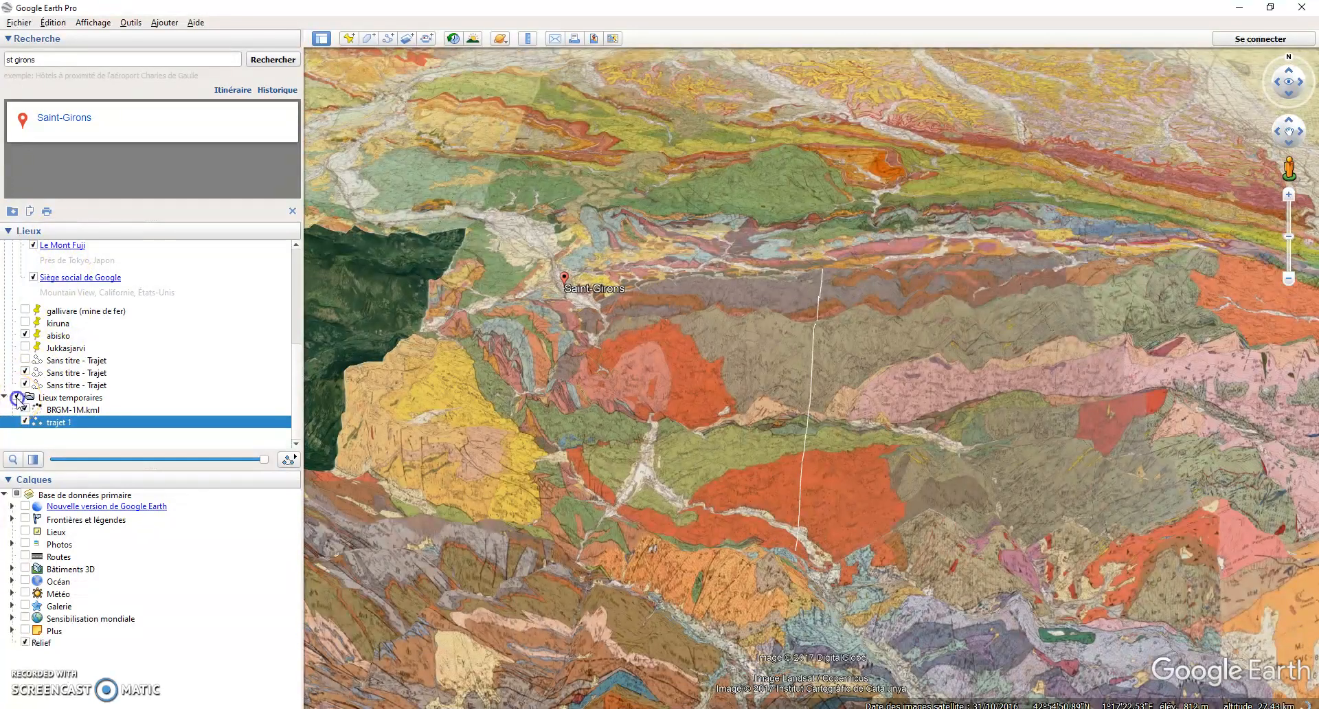
Step: Inspect the bare relief around Saint-Girons with the temporary places hidden, and show the BRGM-1M.kml overlay again
{"action": "left_click", "coordinate": [17, 398]}
{"action": "scroll", "coordinate": [752, 400], "scroll_direction": "up", "scroll_amount": 3}
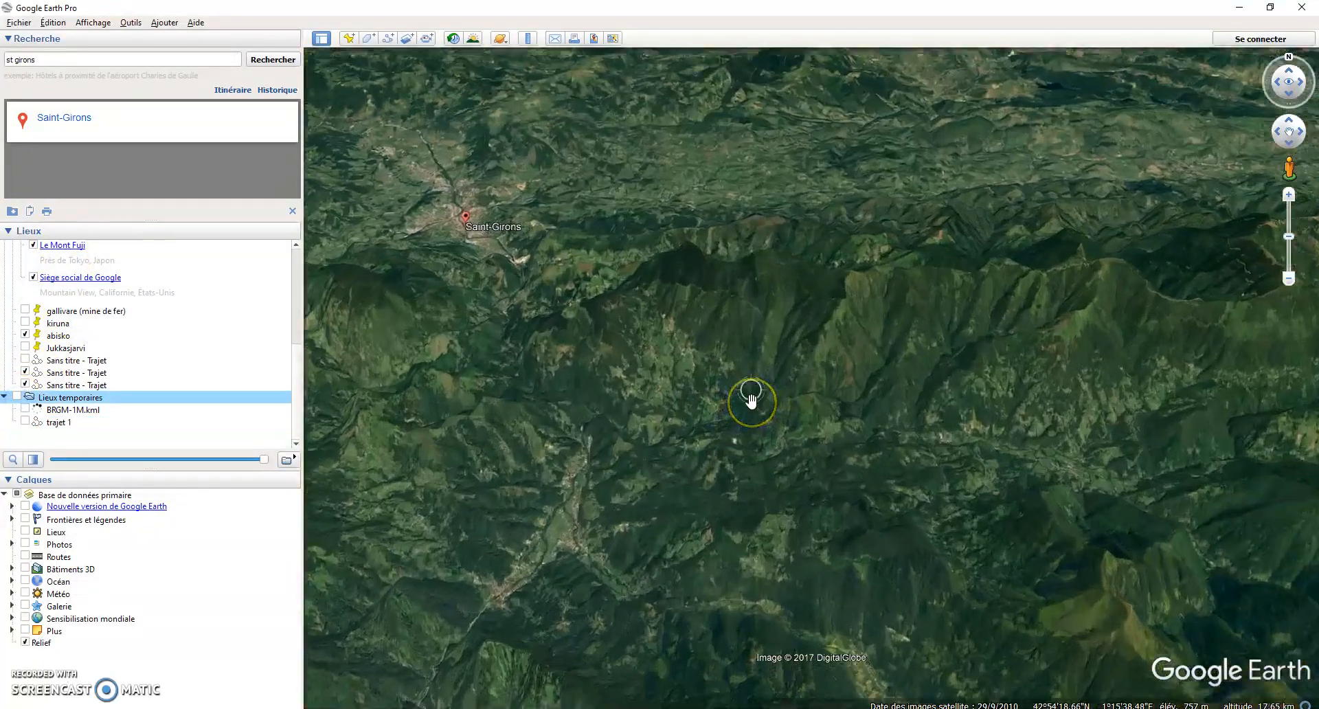
{"action": "left_click", "coordinate": [774, 297]}
{"action": "right_click_drag", "start_coordinate": [942, 259], "coordinate": [927, 332]}
{"action": "left_click_drag", "start_coordinate": [927, 332], "coordinate": [751, 431]}
{"action": "scroll", "coordinate": [680, 224], "scroll_direction": "down", "scroll_amount": 3}
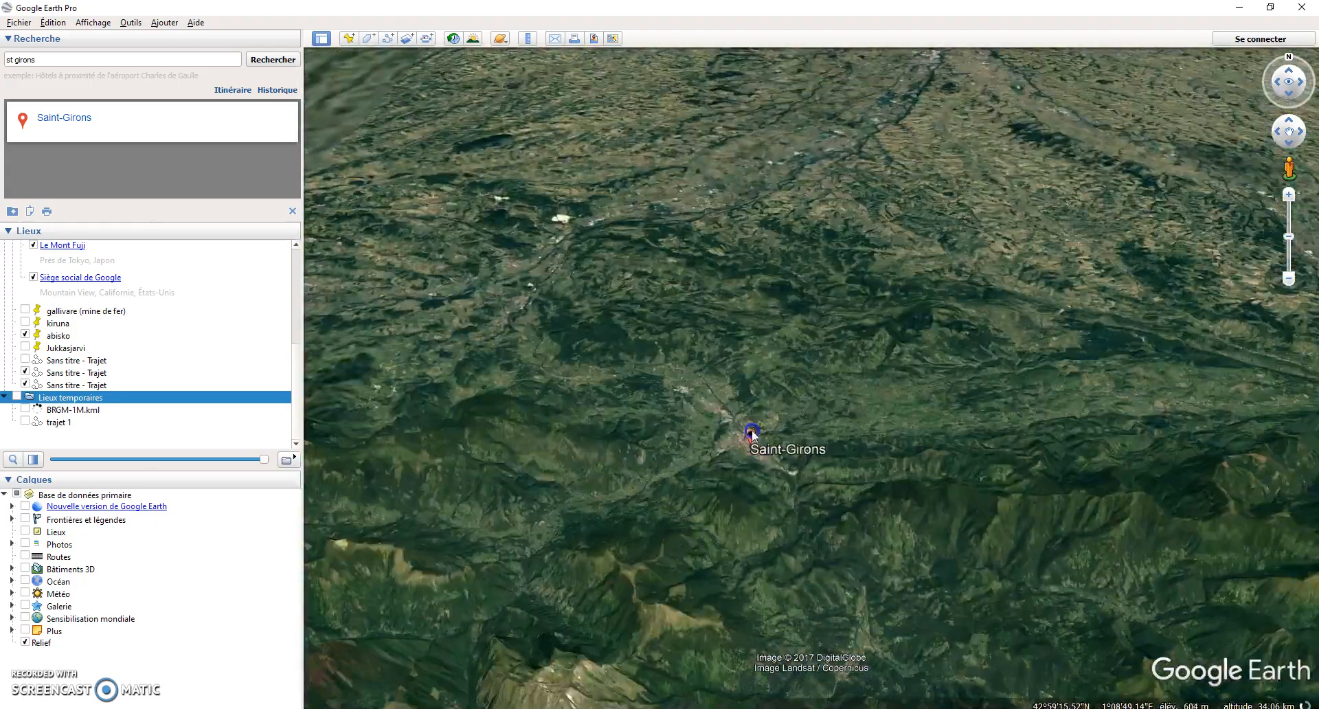
{"action": "double_click", "coordinate": [754, 398]}
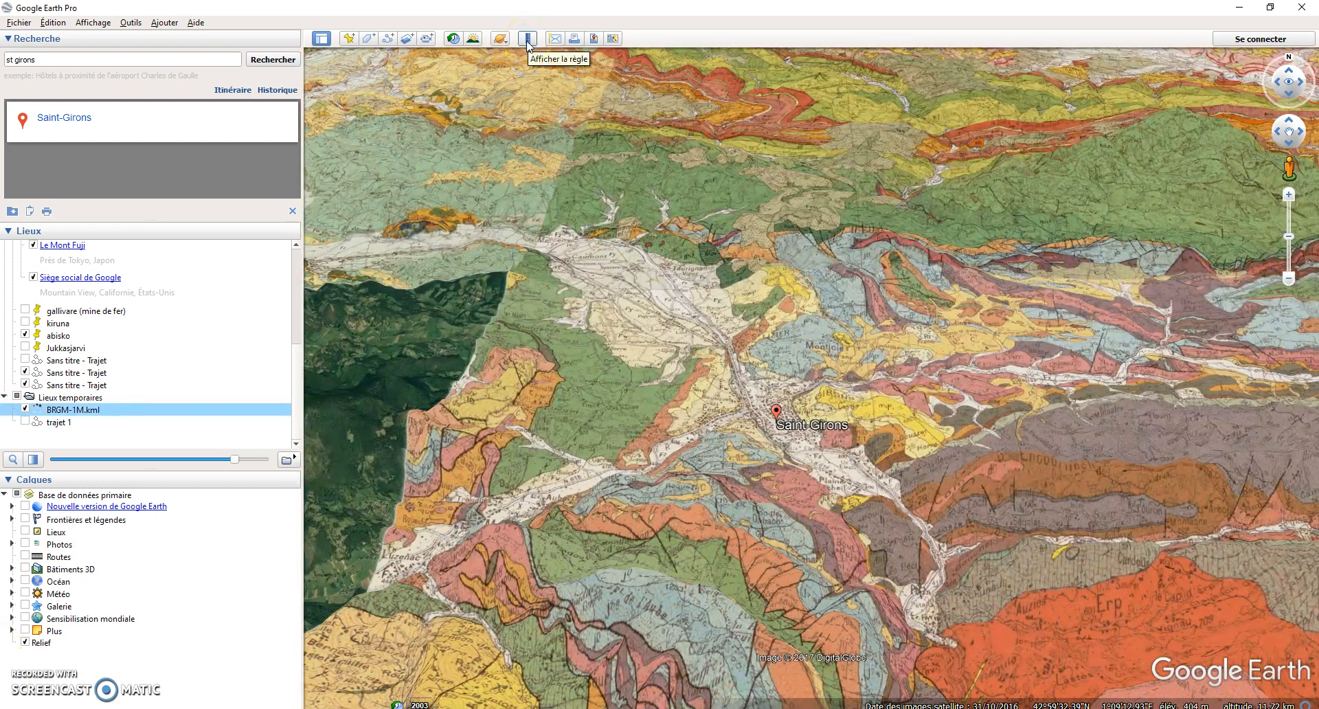
Step: Measure a straight line in kilometres across the geological units northeast of Saint-Girons with the ruler, and close the ruler
{"action": "left_click", "coordinate": [527, 39]}
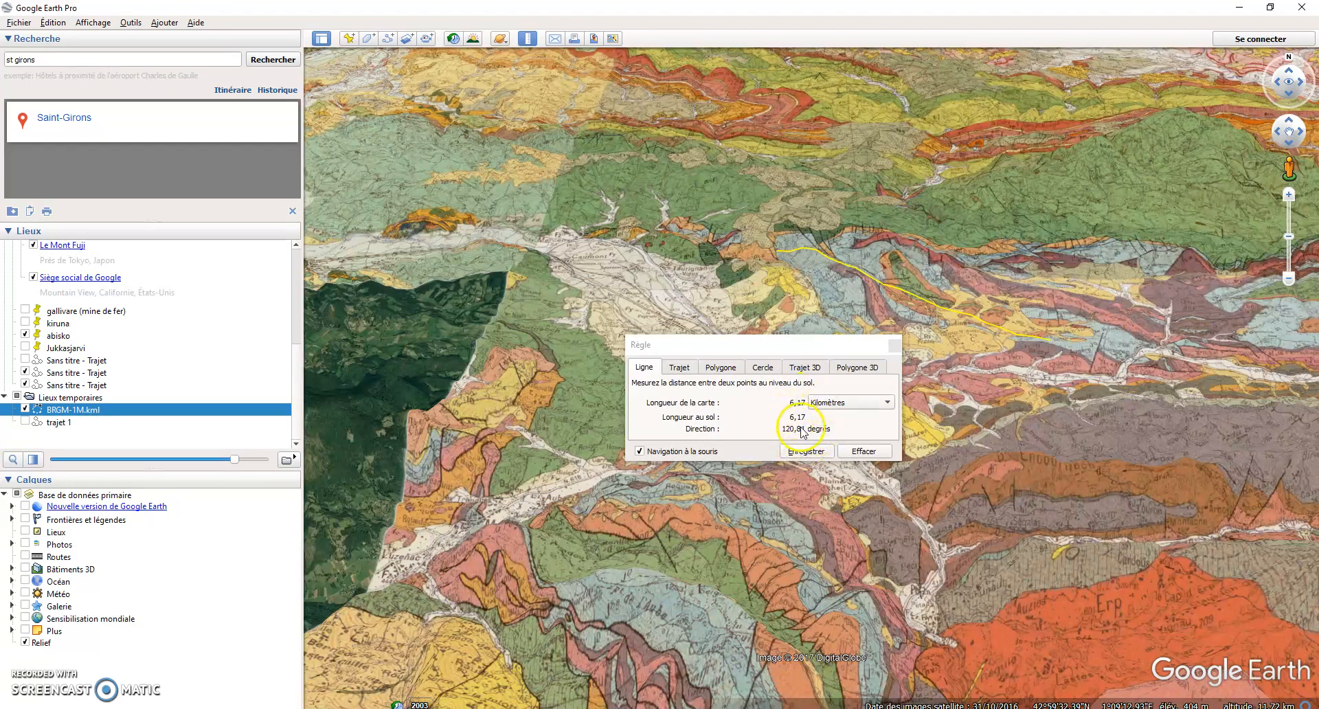
{"action": "left_click", "coordinate": [847, 405]}
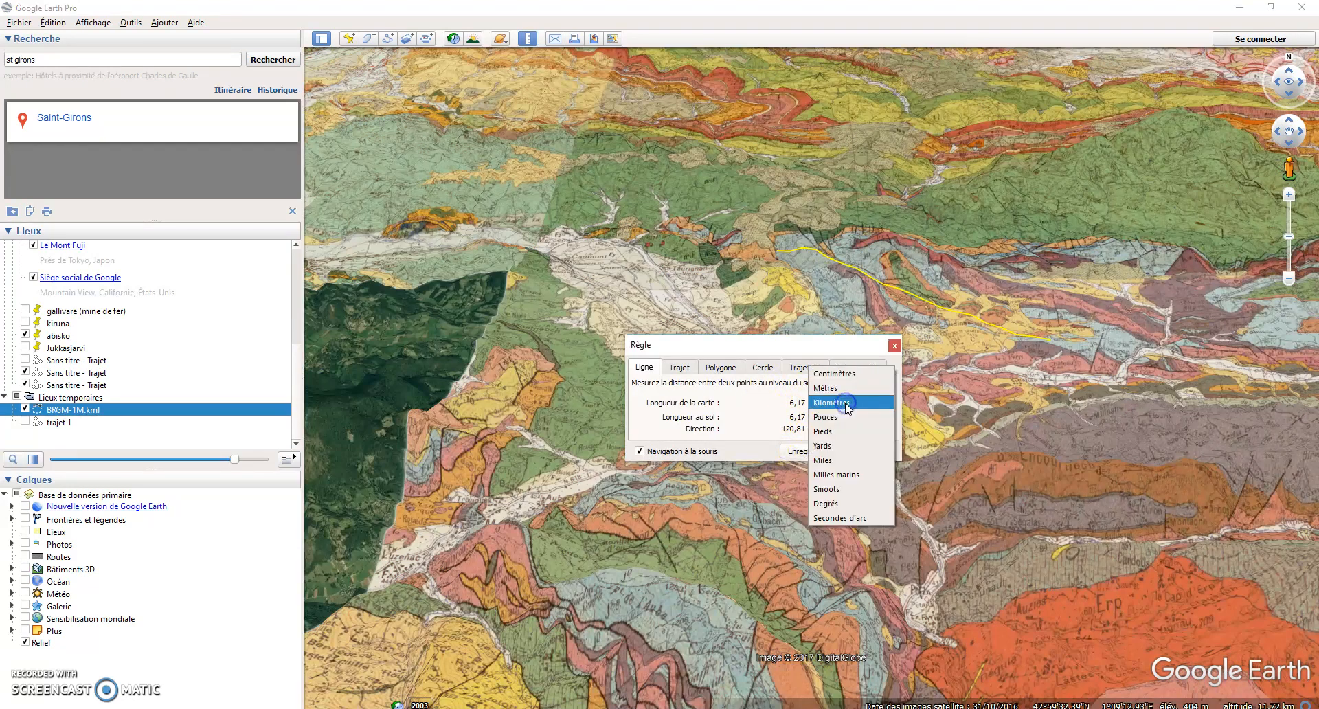
{"action": "left_click", "coordinate": [748, 419]}
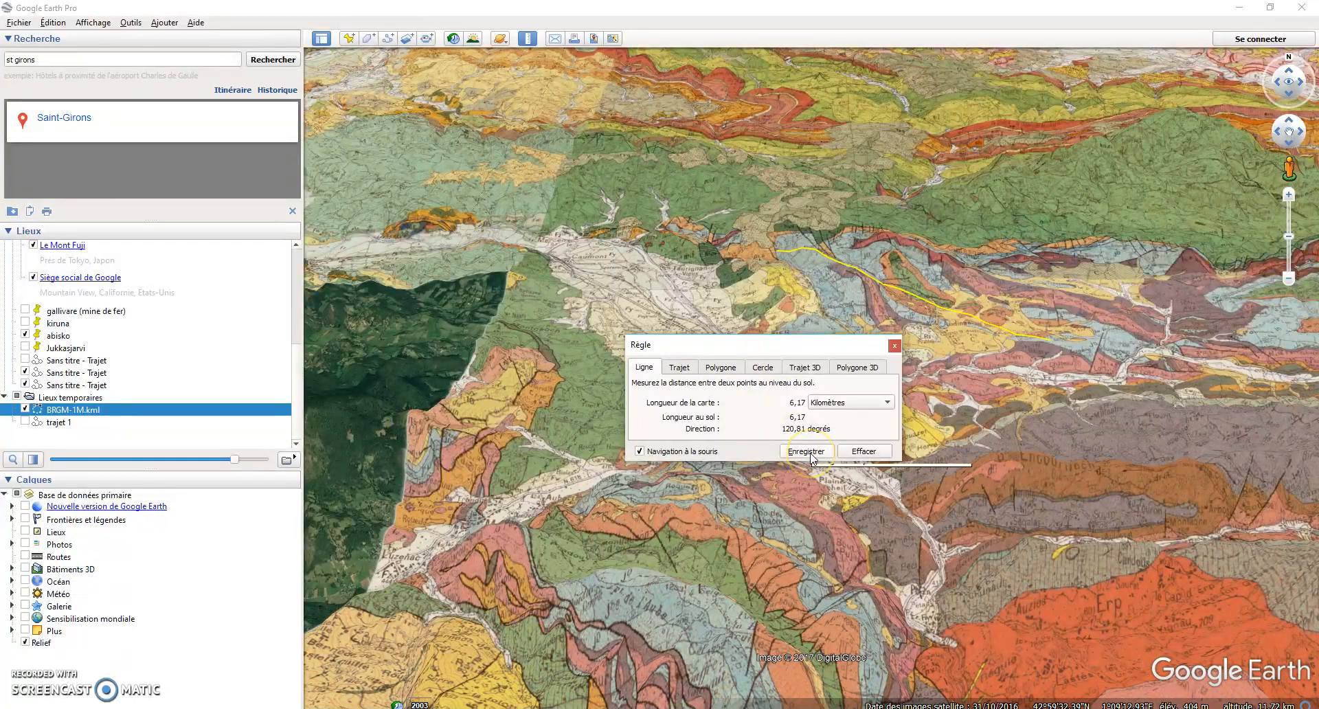
{"action": "left_click", "coordinate": [893, 346]}
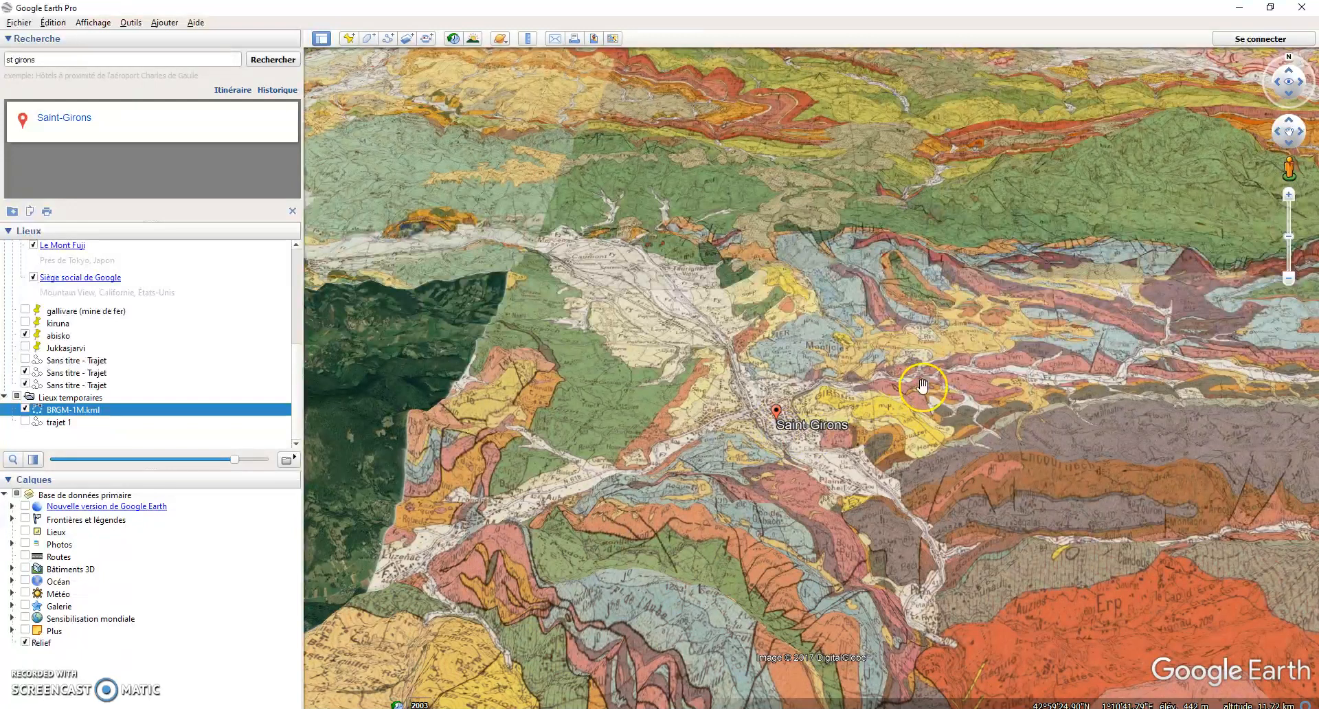